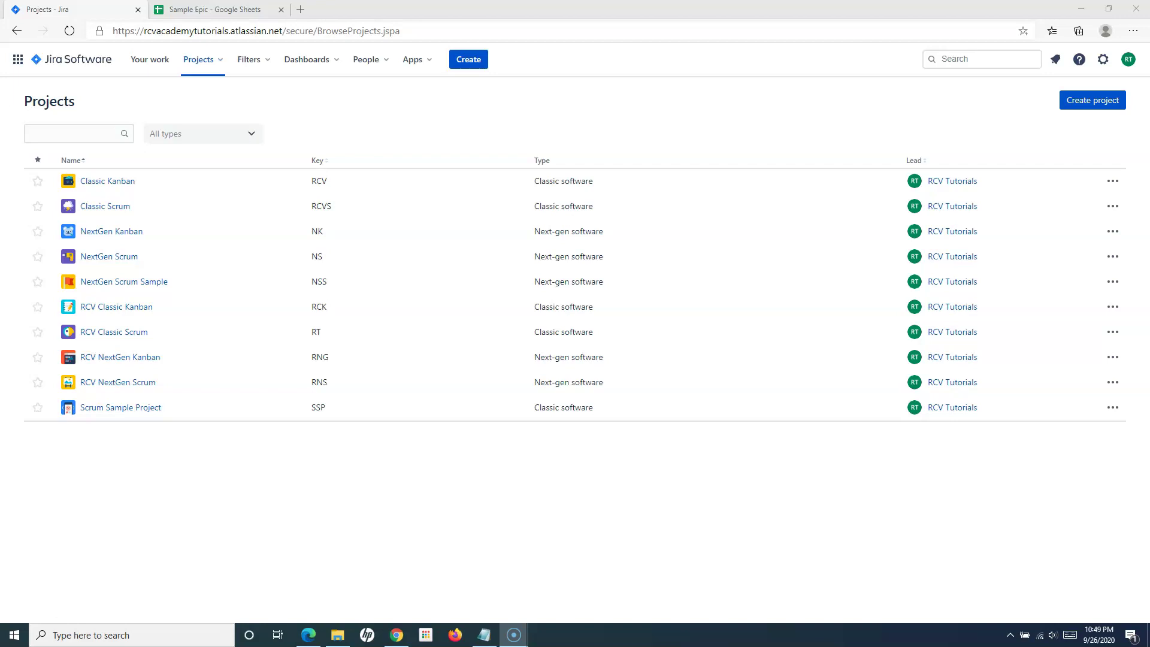
# - Open the Scrum Sample Project and enter the Twitter registration story, copied from the Sample Epic Google Sheet, as a new backlog story's summary
pyautogui.click(129, 412)
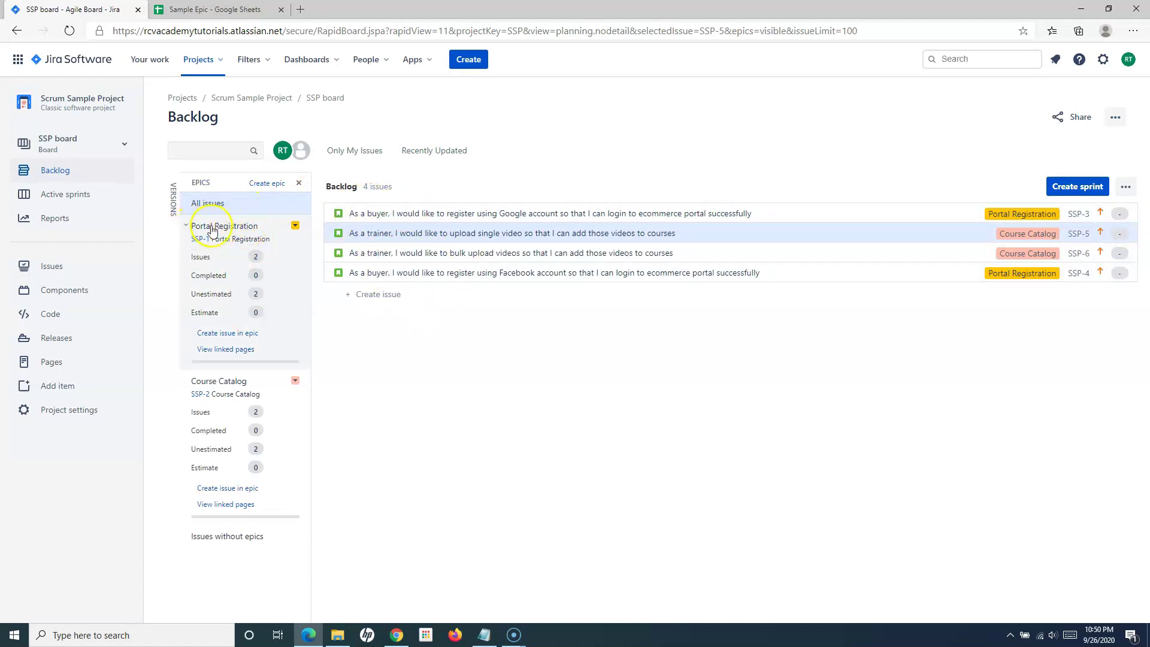
pyautogui.click(212, 10)
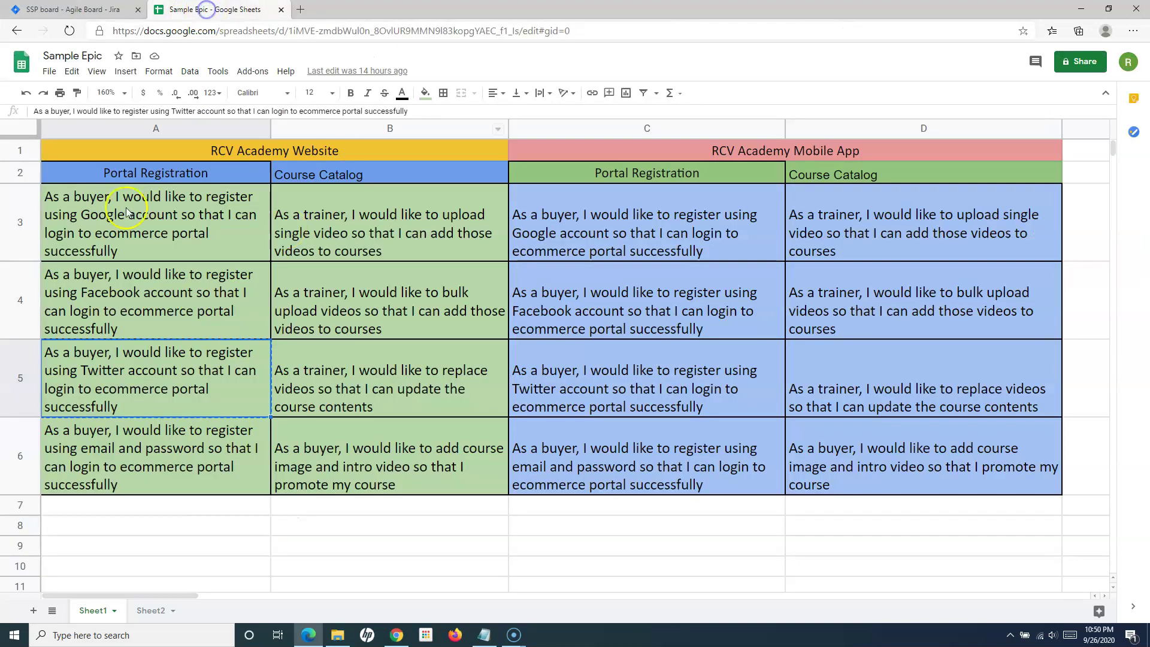
pyautogui.click(123, 289)
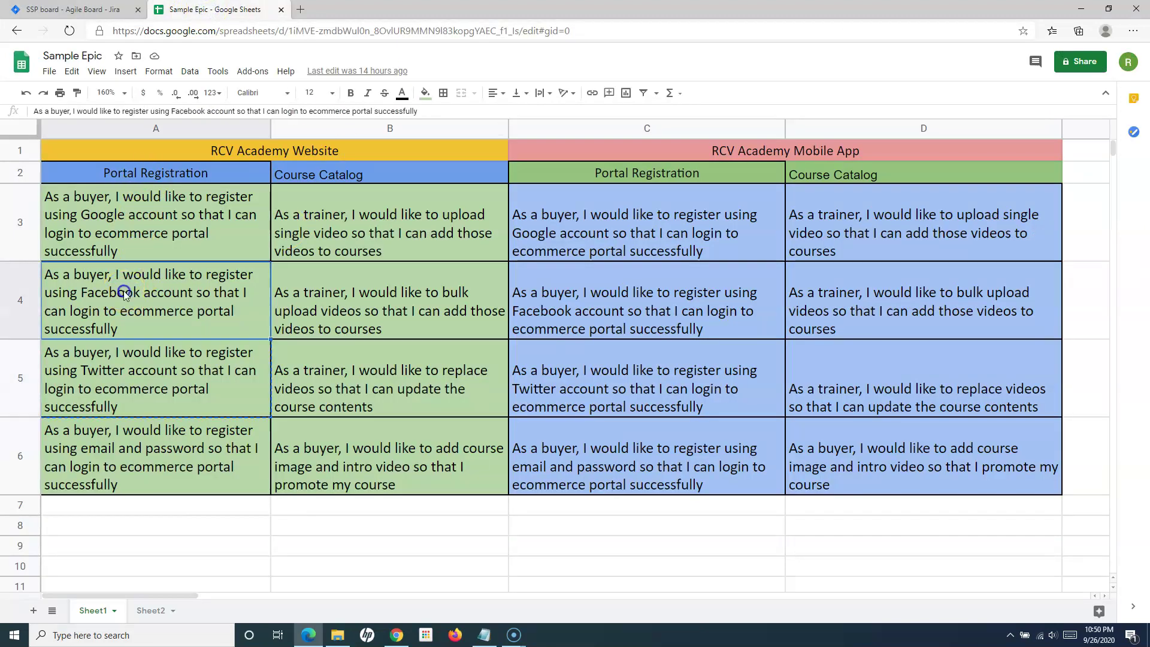
pyautogui.click(142, 379)
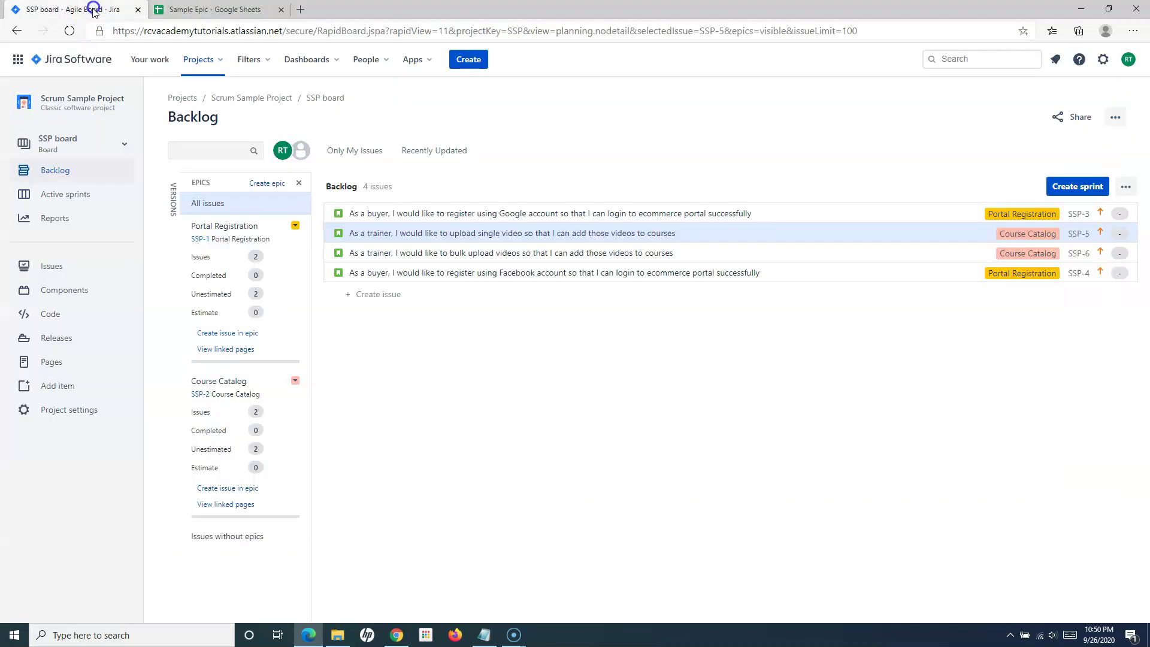
pyautogui.click(87, 10)
pyautogui.click(378, 294)
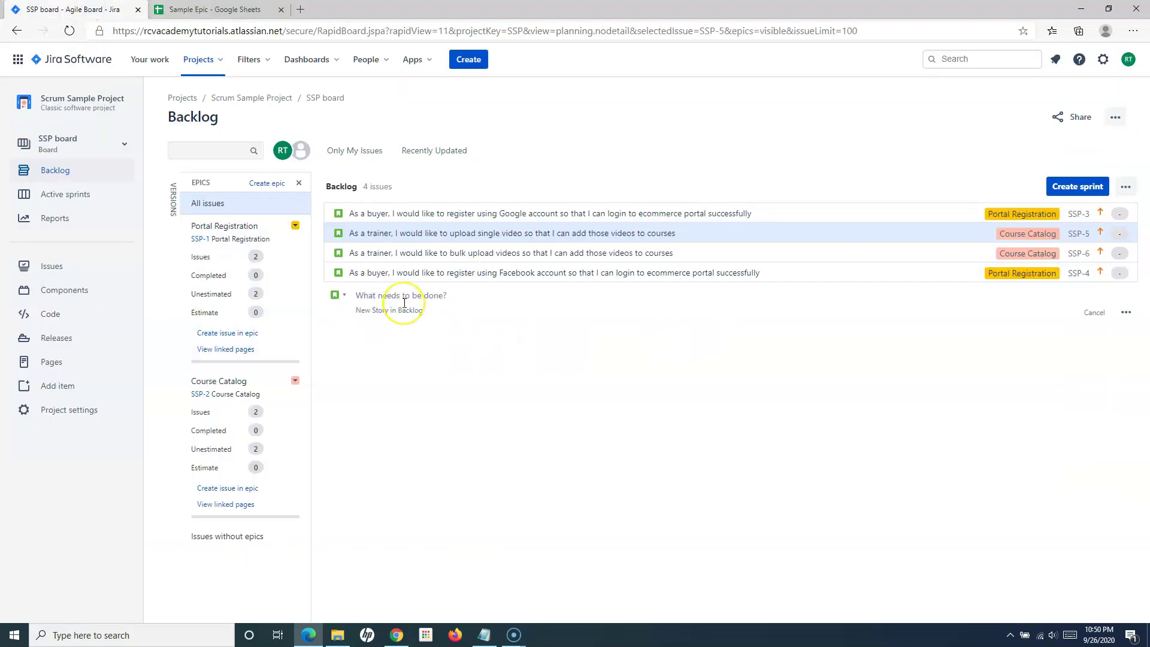
pyautogui.hotkey('ctrl', 'v')
# - Copy the buyer's email-and-password registration story from the Google Sheet and create both it and the Twitter story in the Jira backlog
pyautogui.click(212, 9)
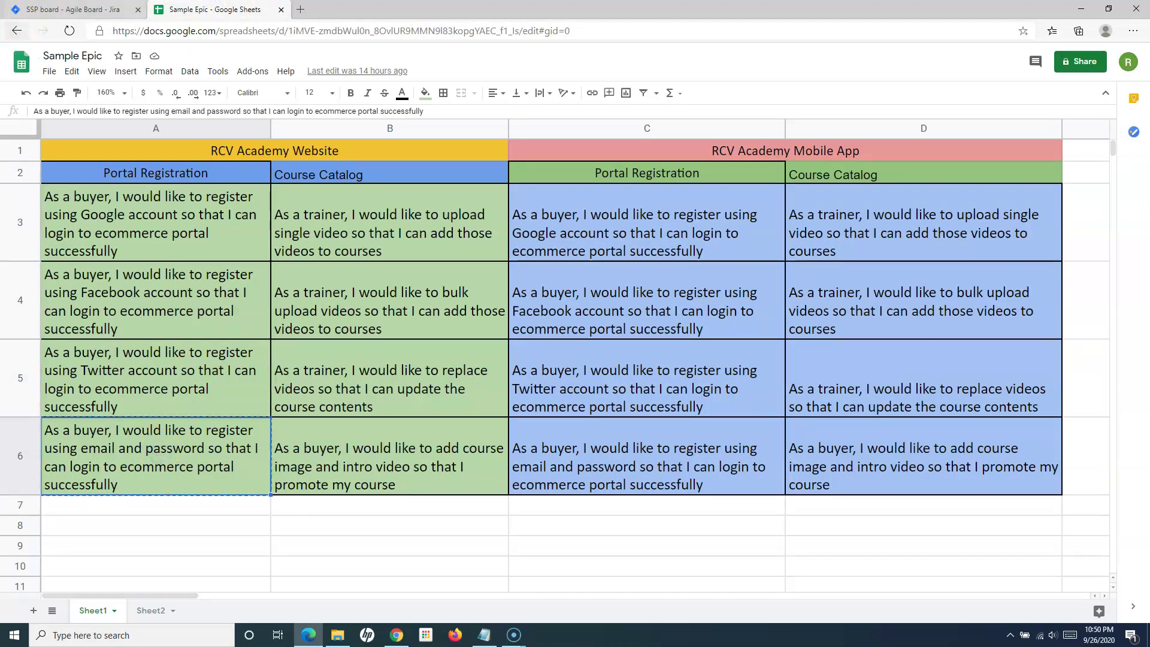
pyautogui.click(70, 10)
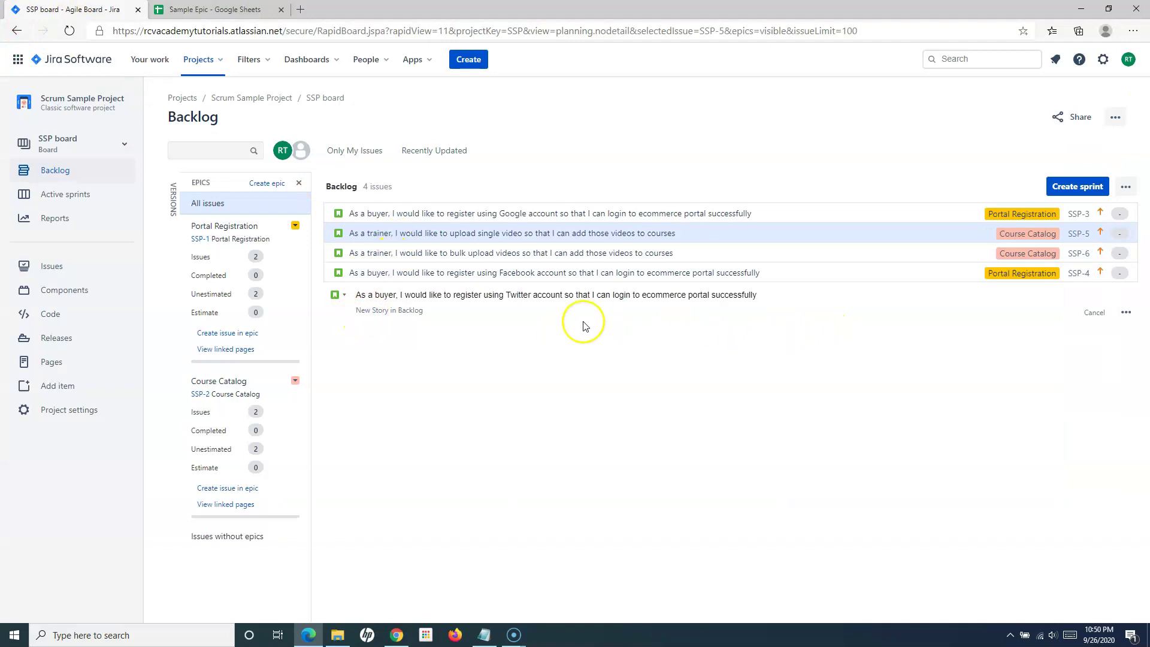
pyautogui.press('Return')
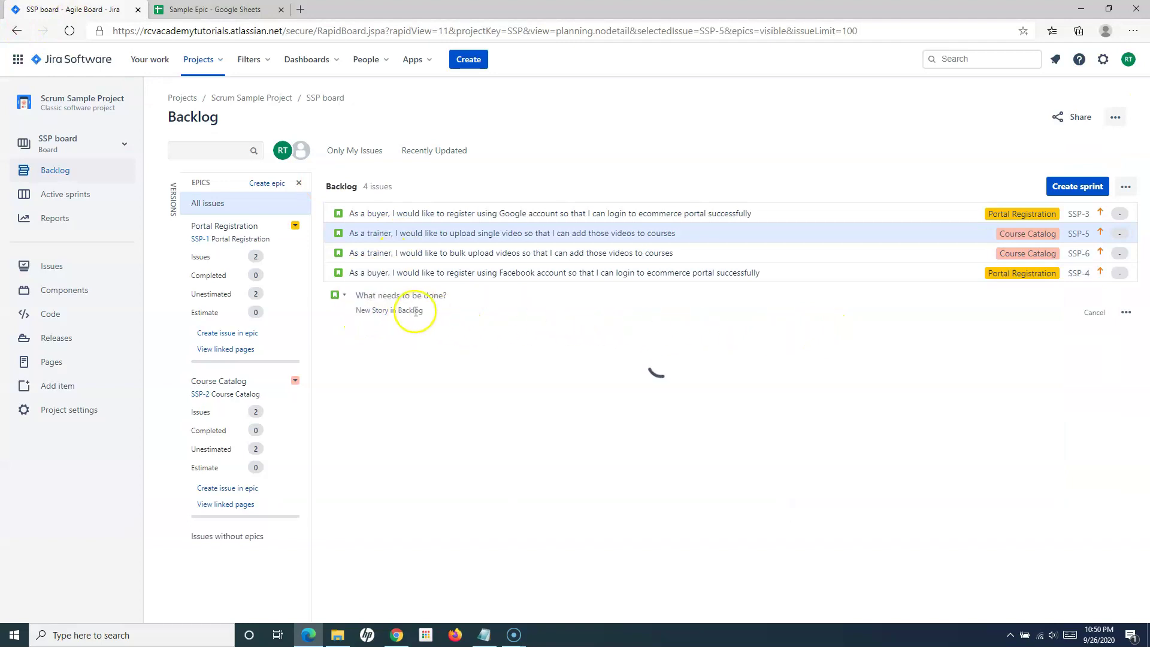
pyautogui.hotkey('ctrl', 'v')
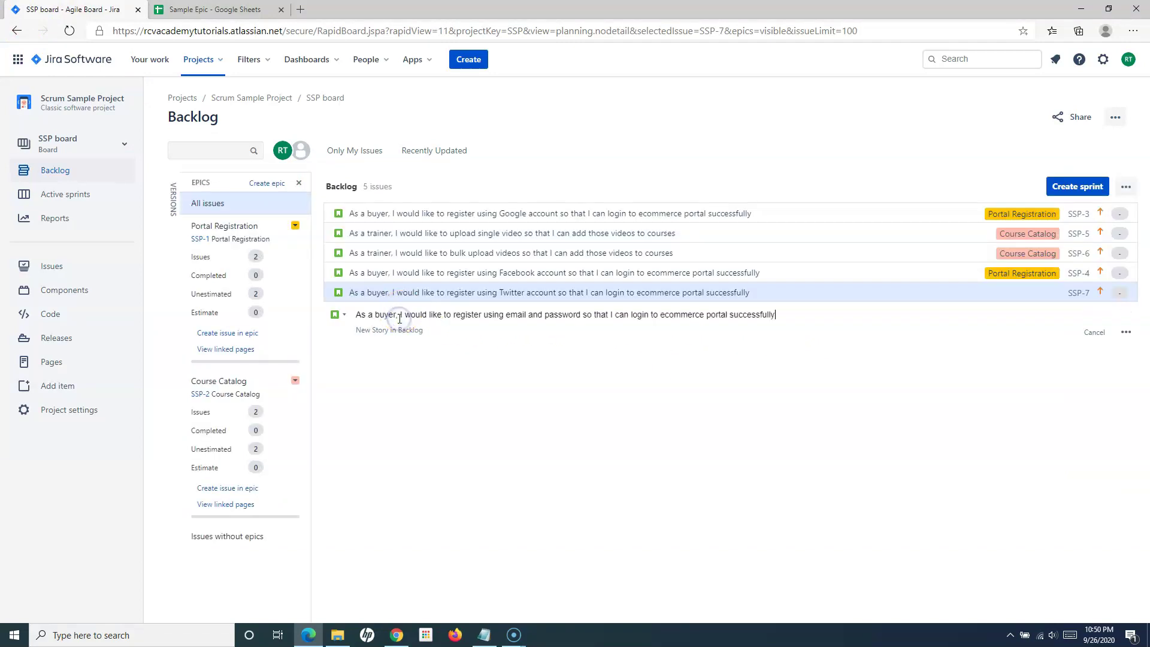
pyautogui.press('Return')
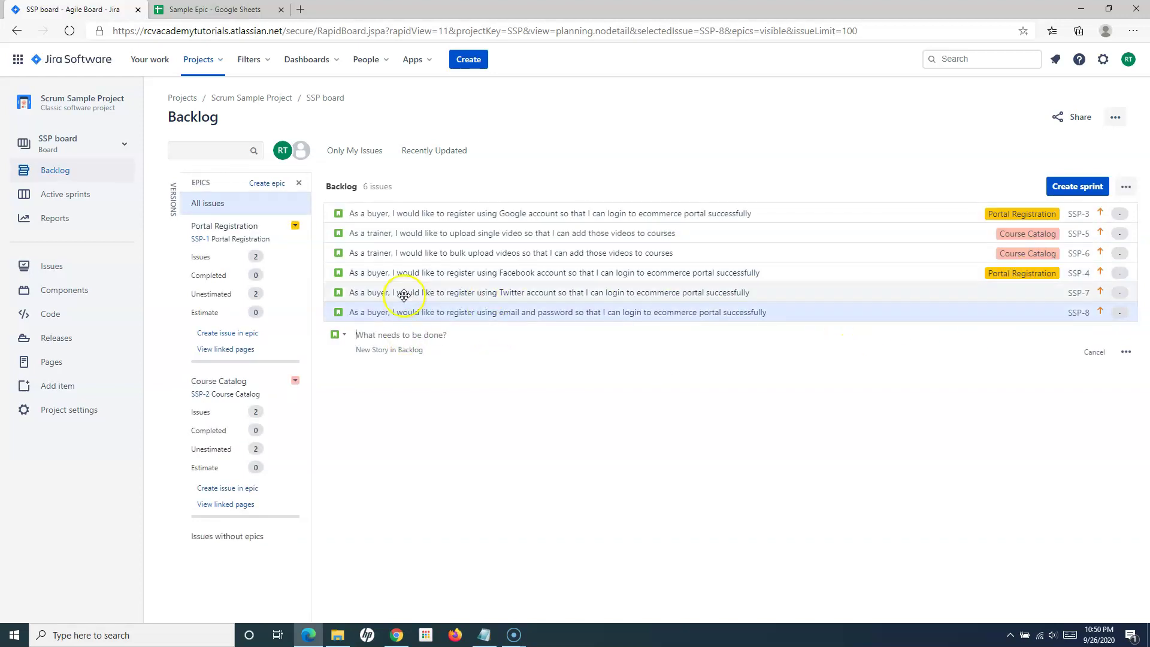
# - Link the Twitter registration story to the Portal Registration epic SSP-1 through its Epic Link field
pyautogui.click(362, 295)
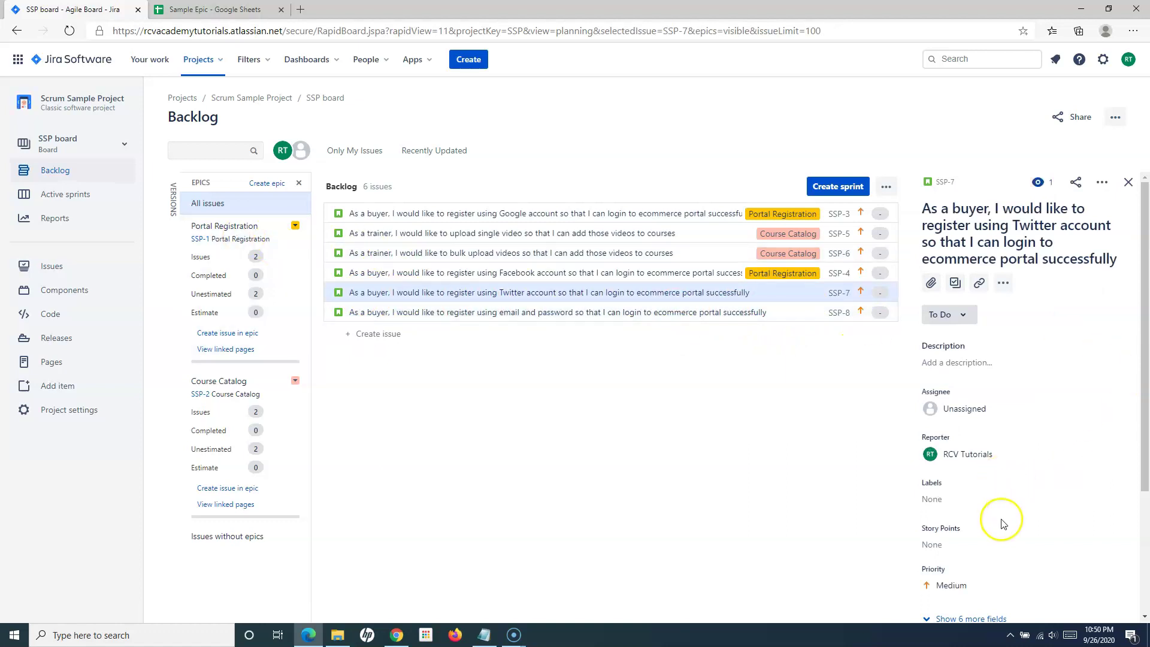
pyautogui.scroll(-3, 1002, 516)
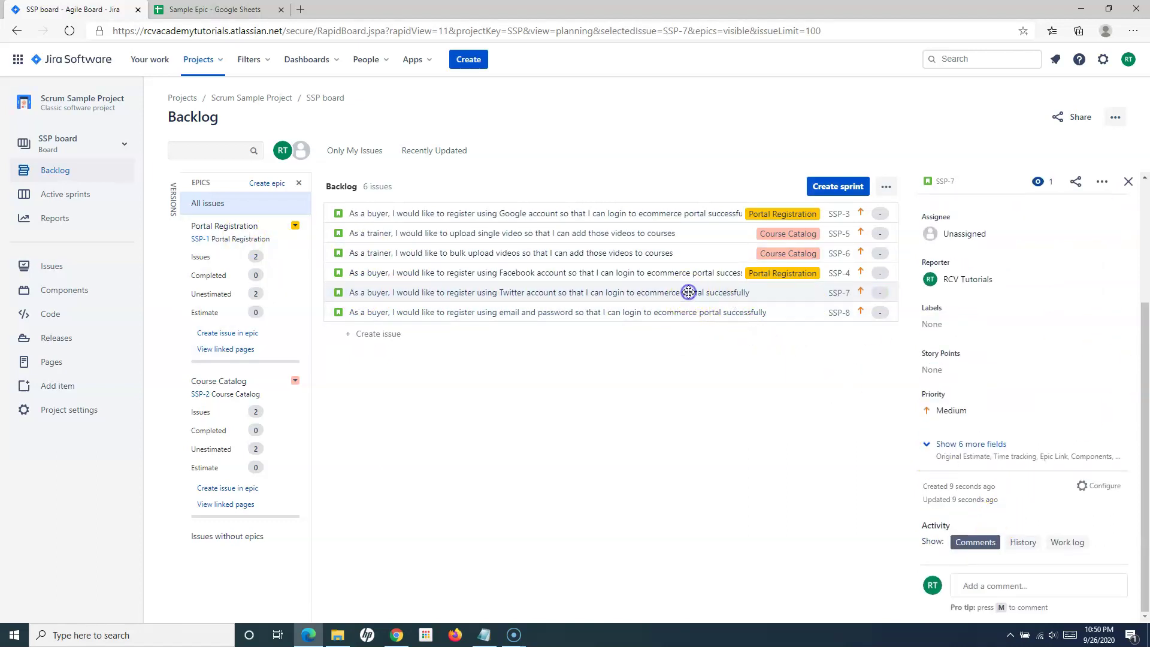
pyautogui.moveTo(689, 292); pyautogui.dragTo(242, 333)
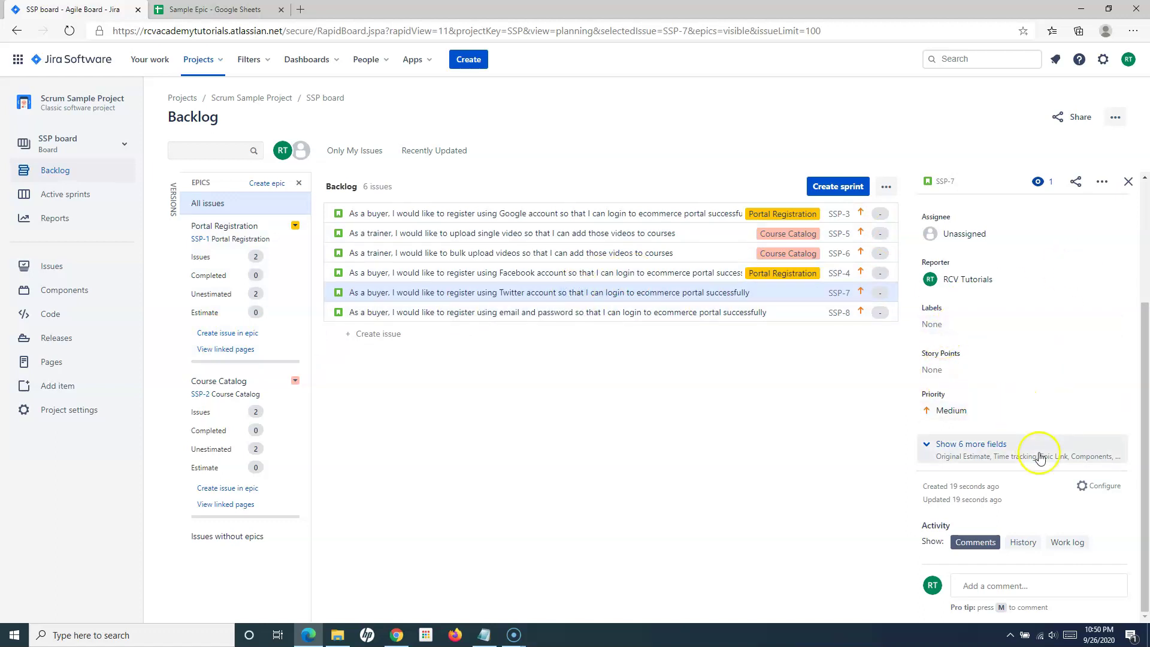
pyautogui.click(949, 449)
pyautogui.scroll(-5, 1040, 403)
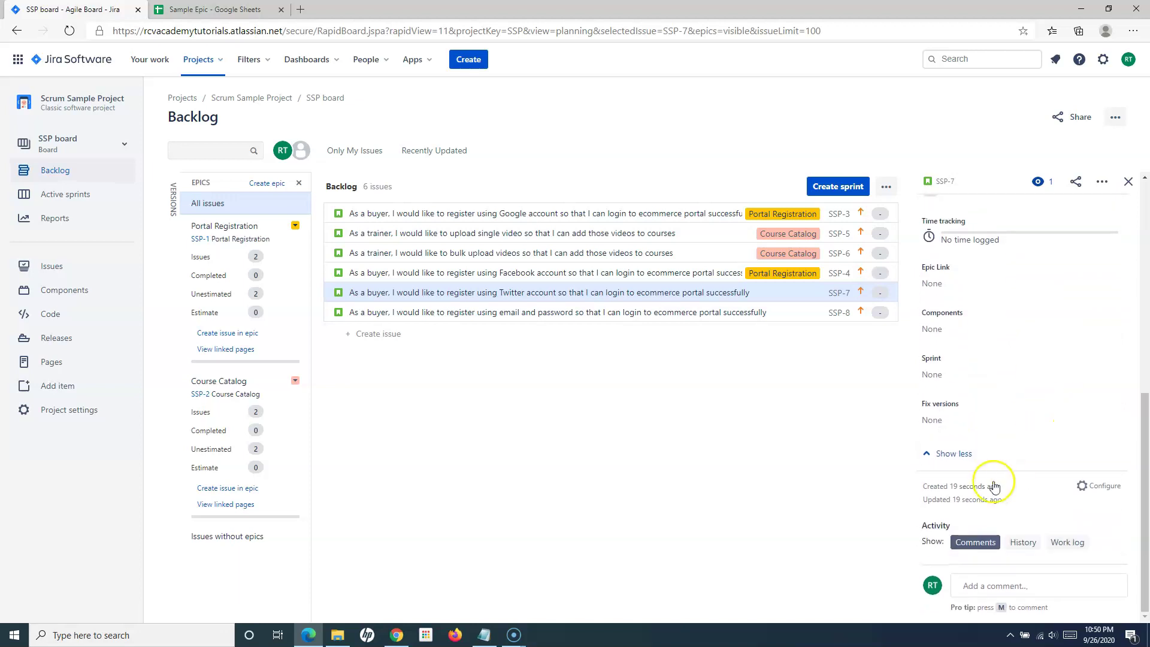
pyautogui.click(941, 283)
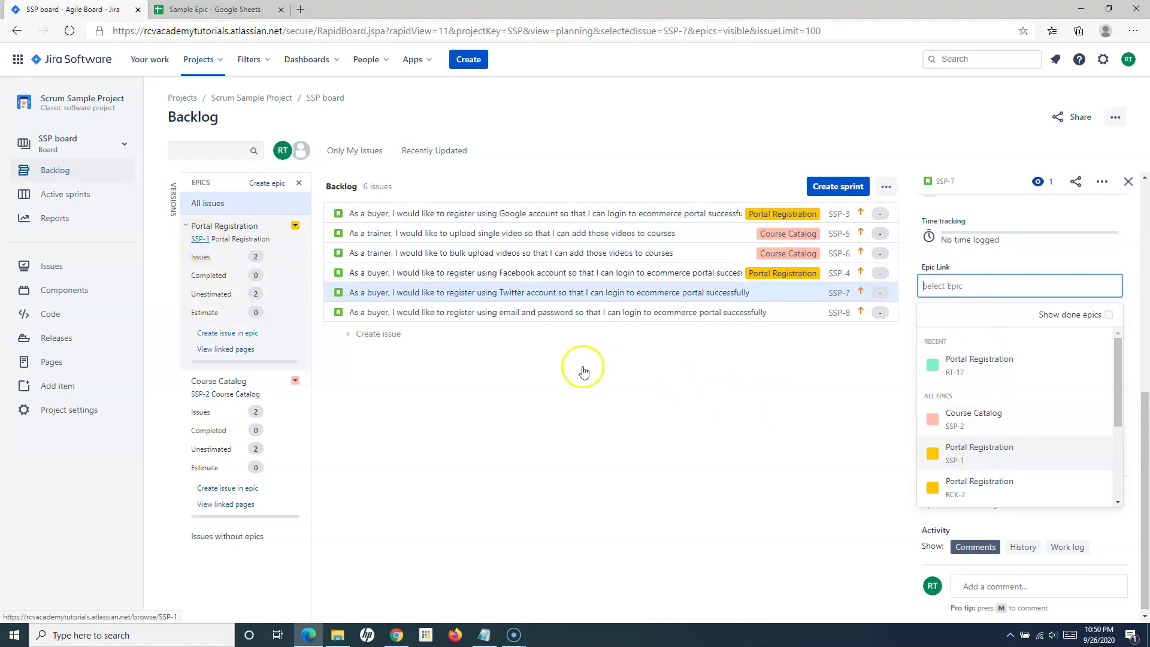
pyautogui.click(958, 451)
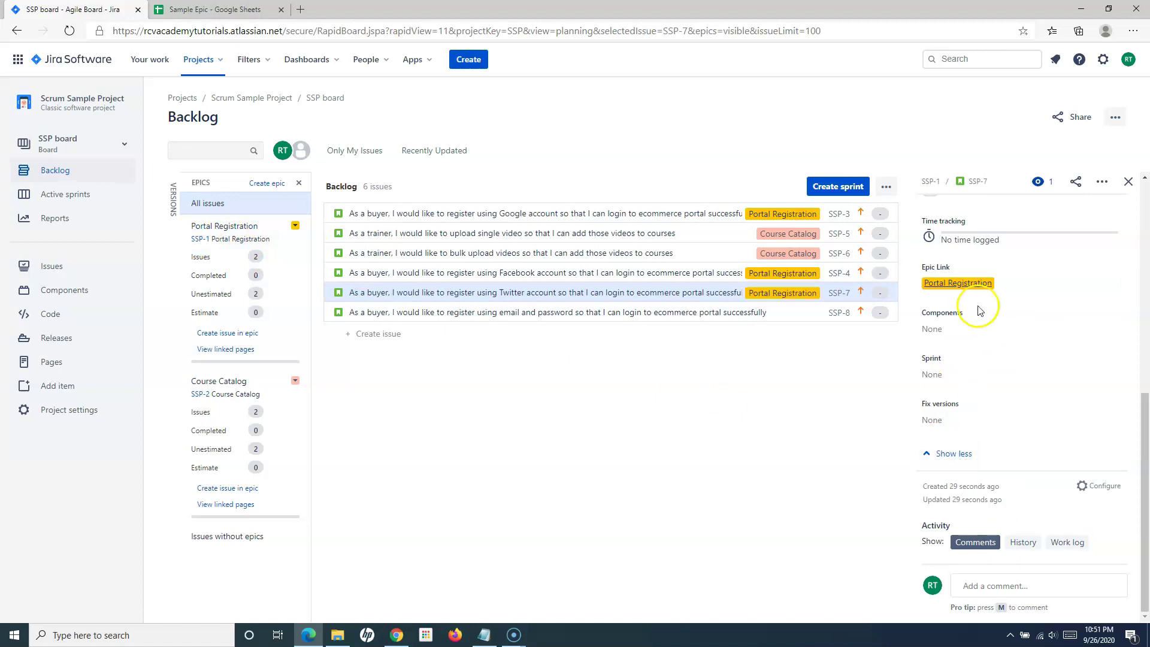
# - Set the Epic Link of the email-and-password registration story to Portal Registration (SSP-1)
pyautogui.click(715, 312)
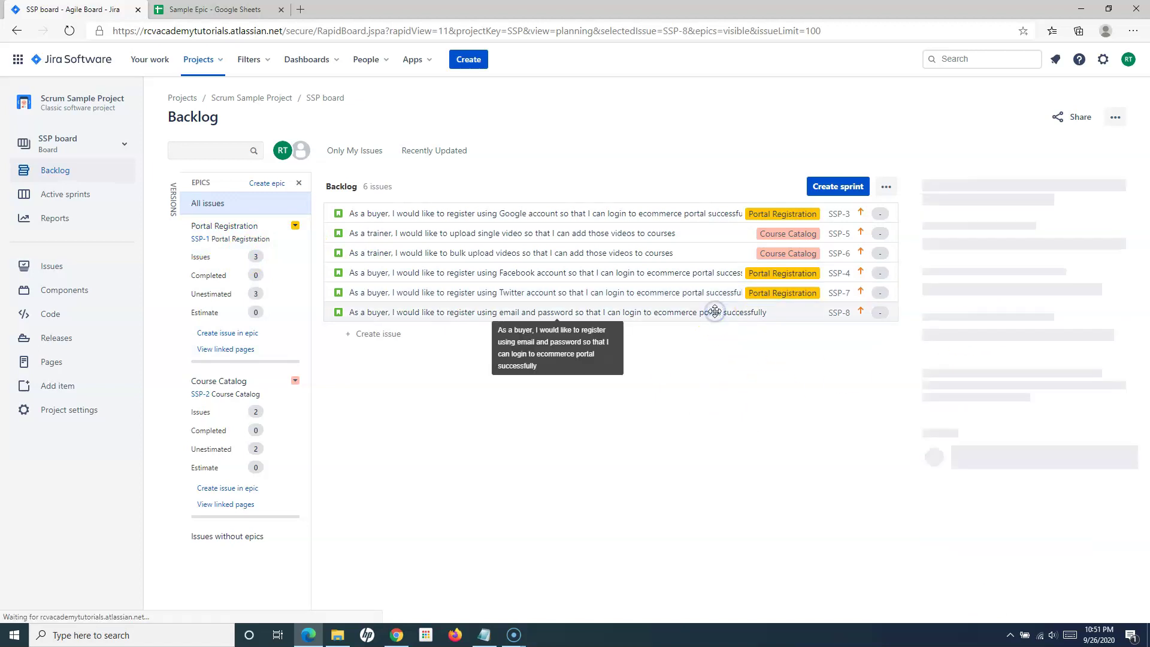
pyautogui.scroll(-3, 973, 455)
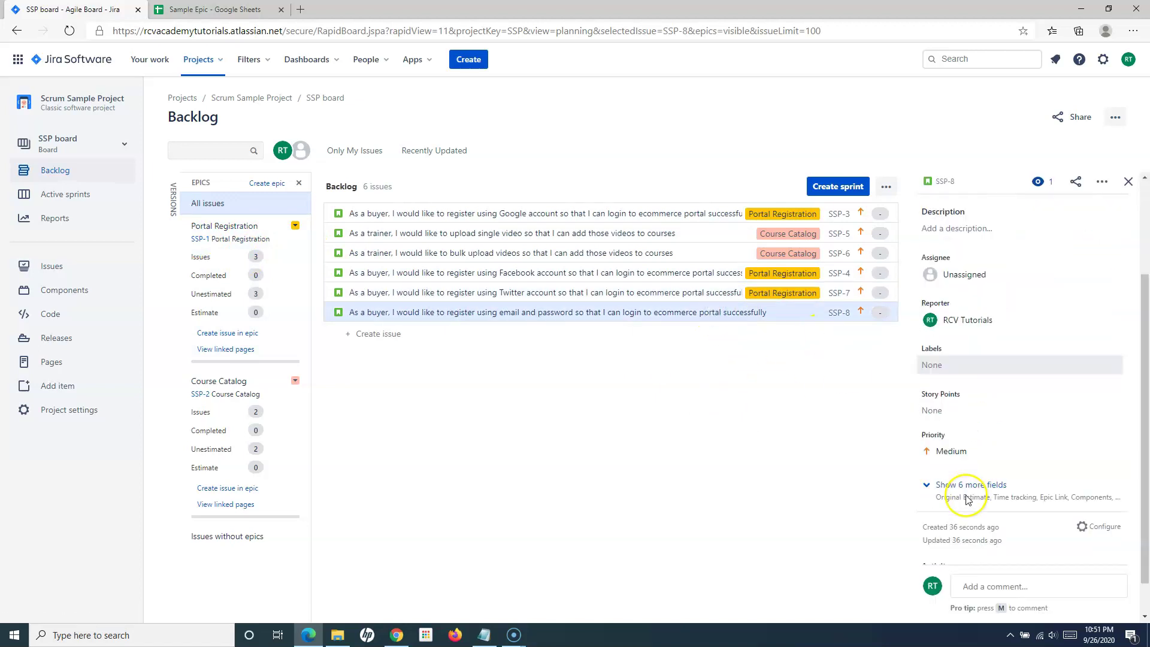
pyautogui.click(959, 484)
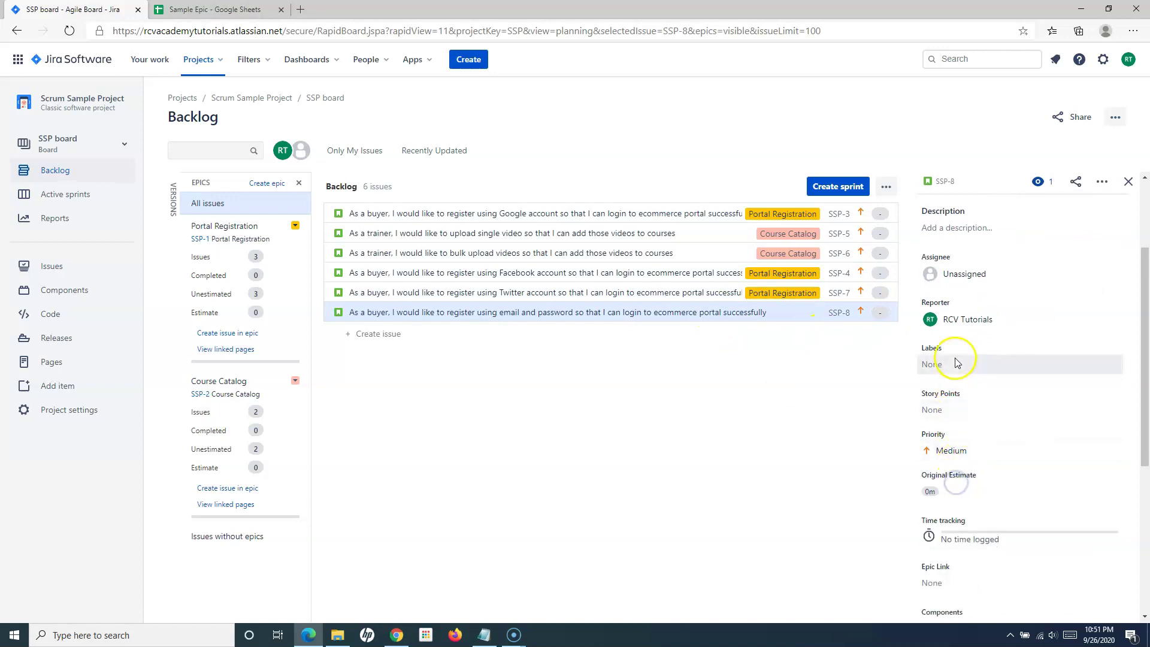
pyautogui.scroll(-2, 952, 455)
pyautogui.scroll(-2, 949, 446)
pyautogui.click(950, 381)
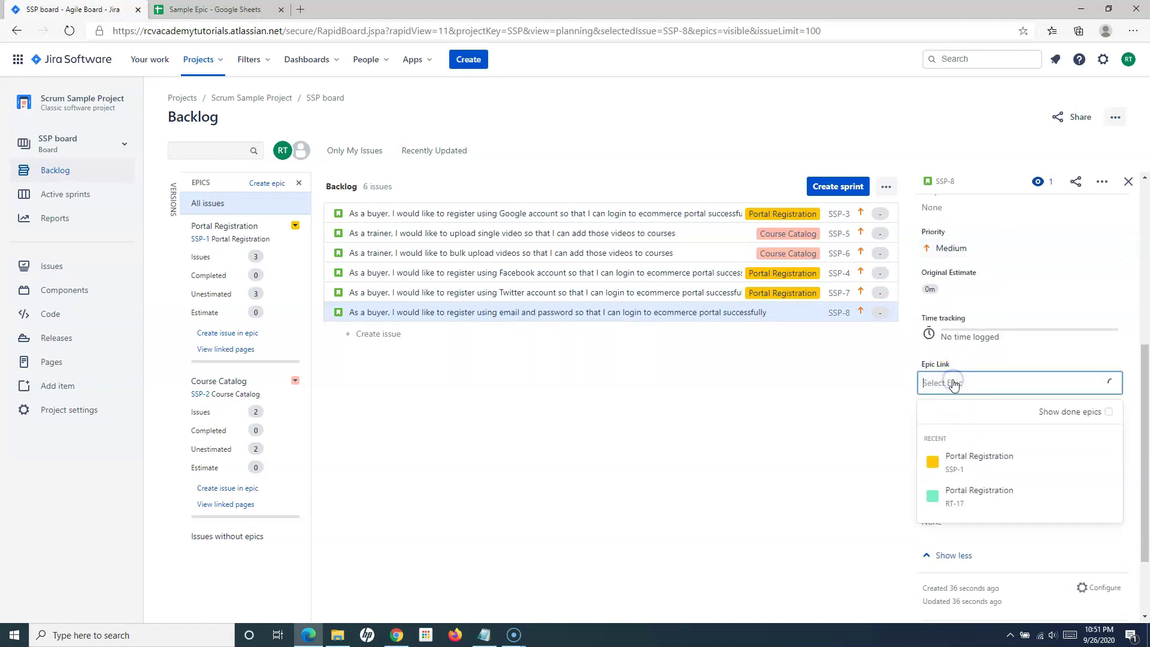
pyautogui.click(962, 471)
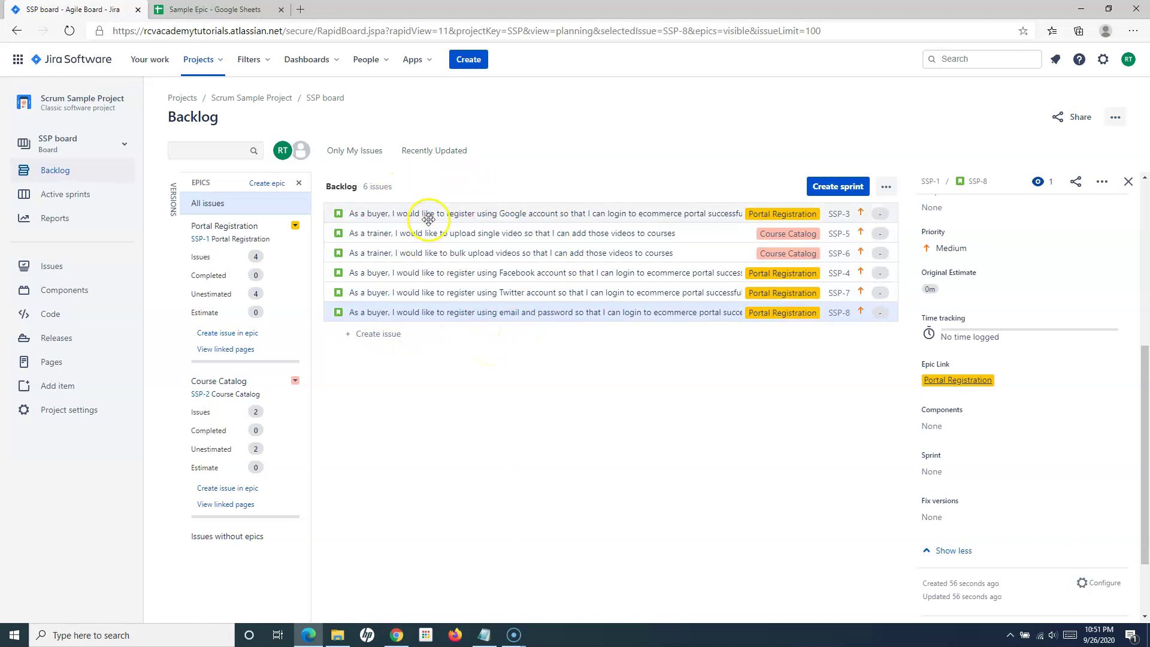
pyautogui.click(489, 217)
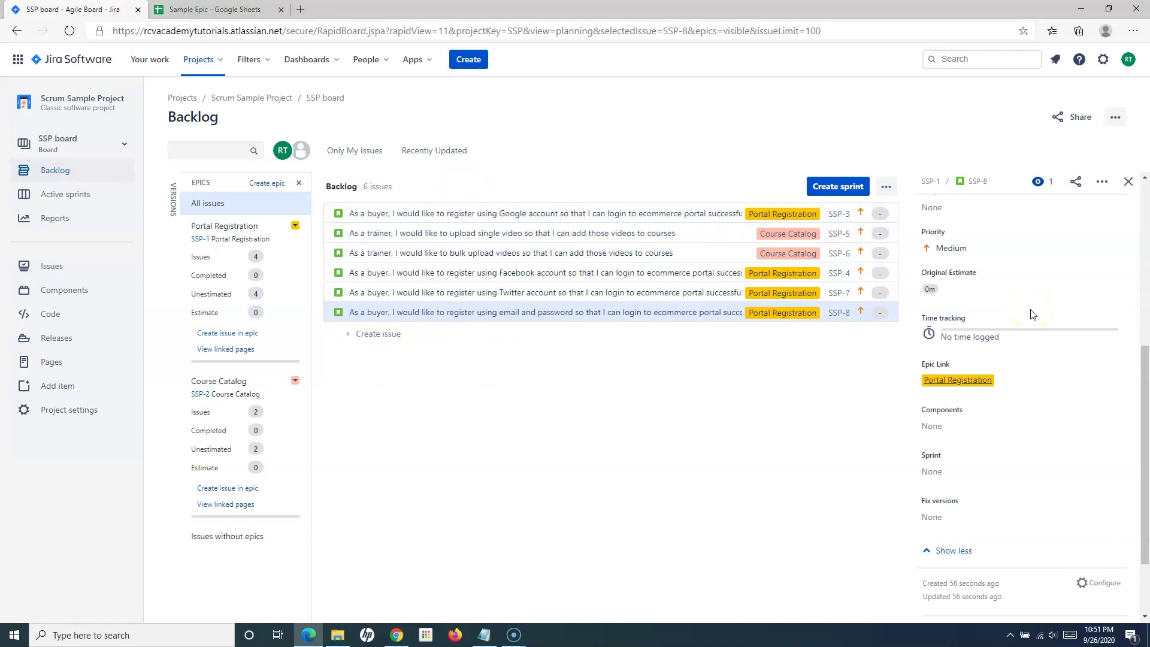
pyautogui.click(673, 428)
pyautogui.click(691, 425)
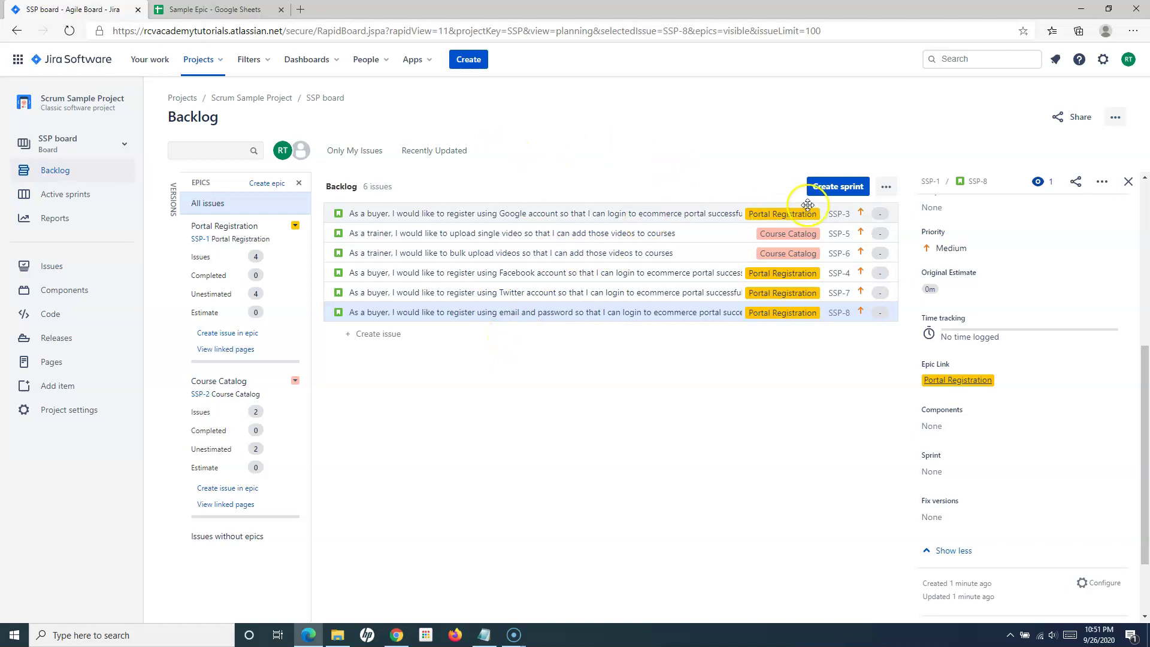
# - Create a sprint and move the Google, Facebook, single-video upload and bulk-video upload stories from the backlog into it
pyautogui.click(831, 191)
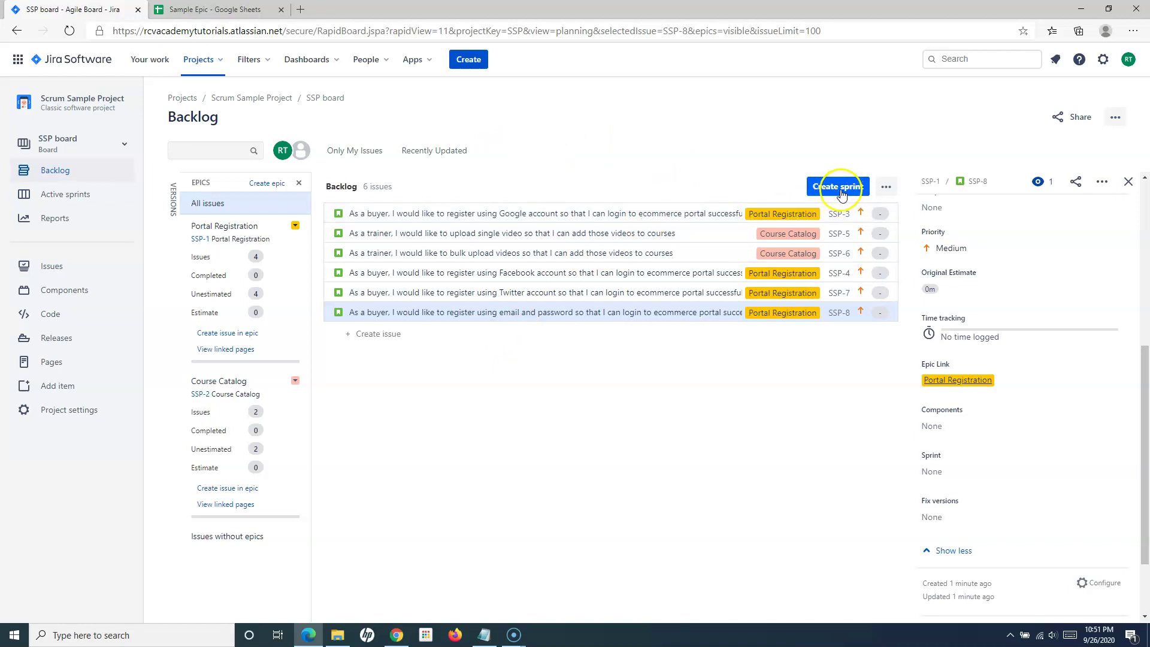
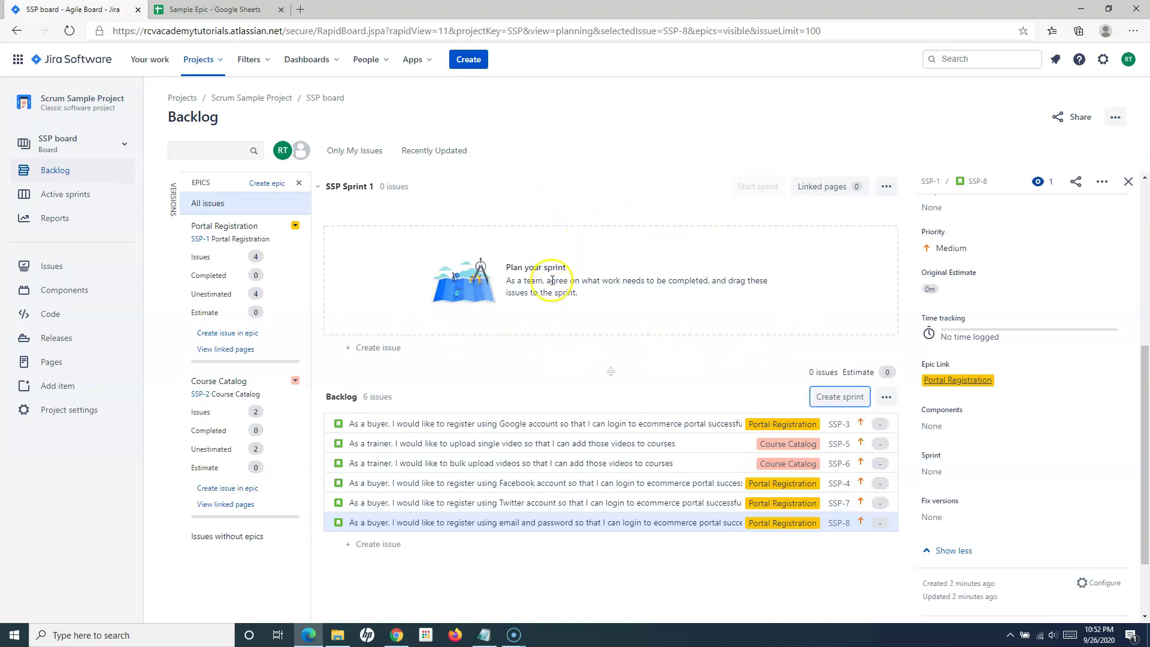
pyautogui.moveTo(475, 423); pyautogui.dragTo(483, 257)
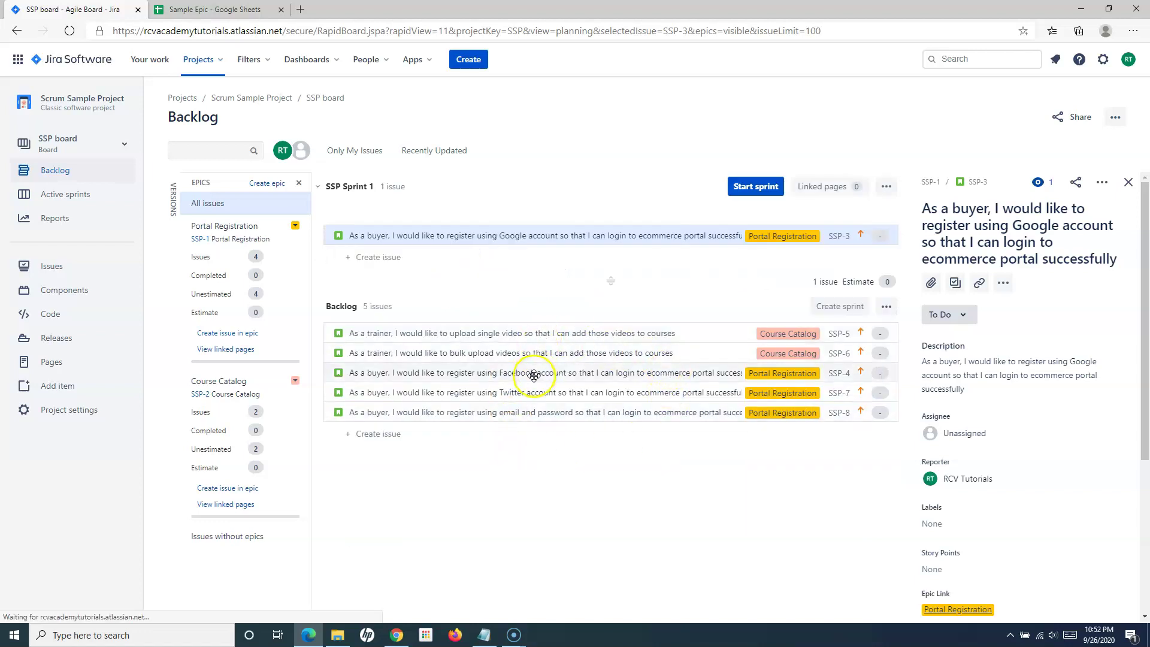
pyautogui.moveTo(542, 372); pyautogui.dragTo(531, 258)
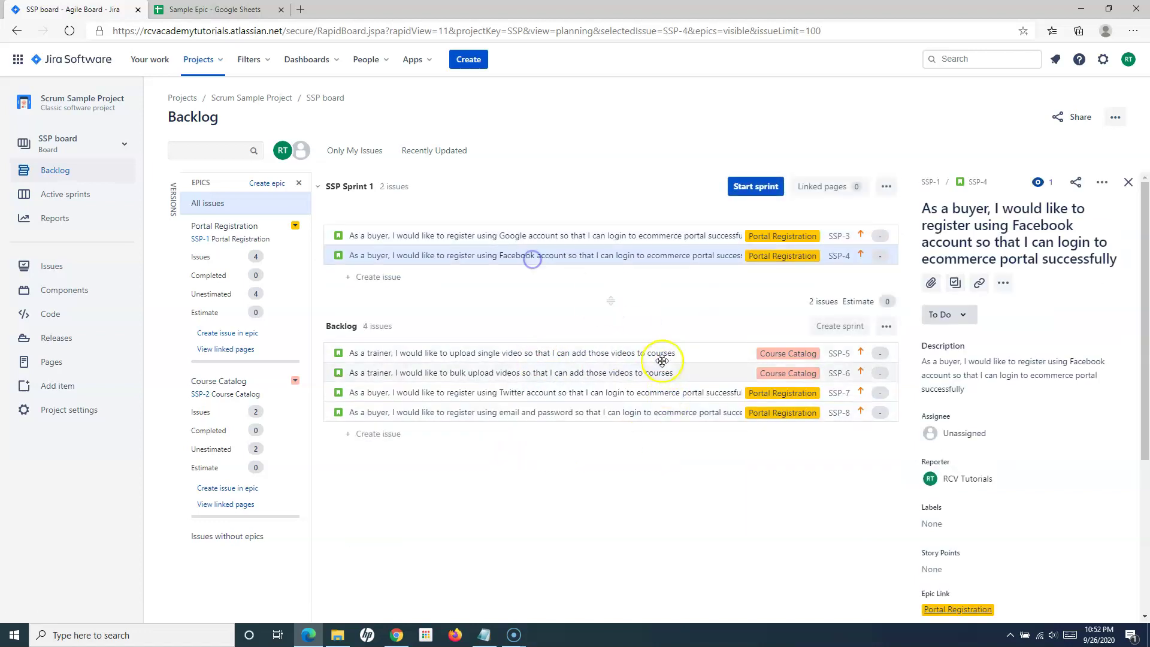
pyautogui.moveTo(617, 358); pyautogui.dragTo(611, 282)
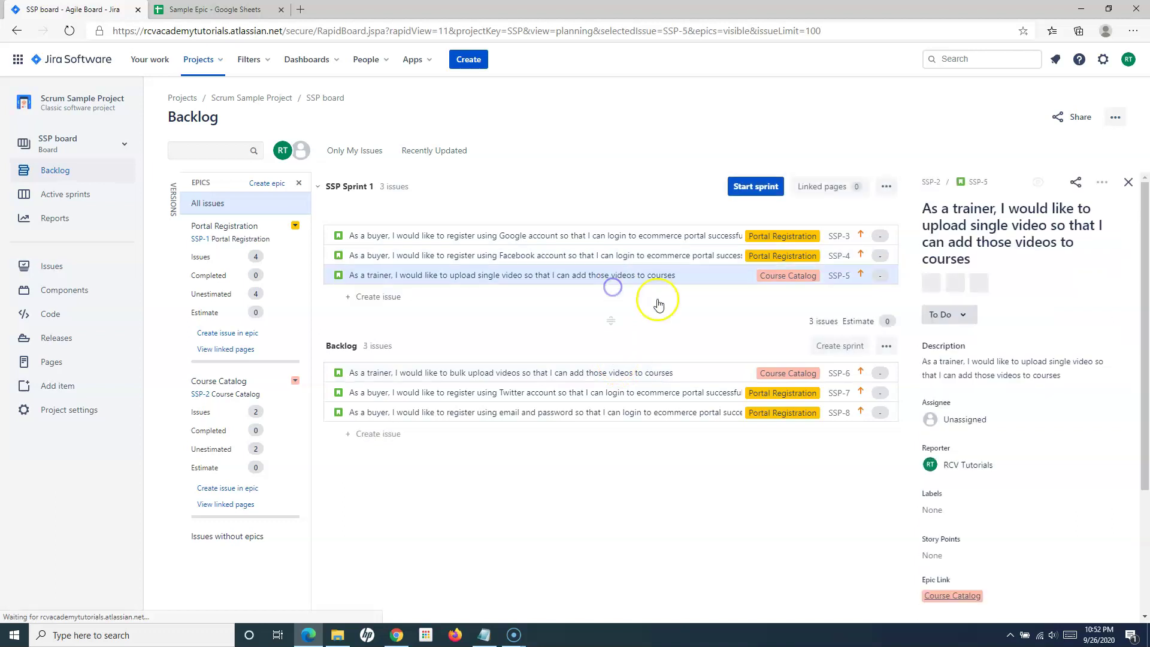
pyautogui.moveTo(600, 359); pyautogui.dragTo(670, 311)
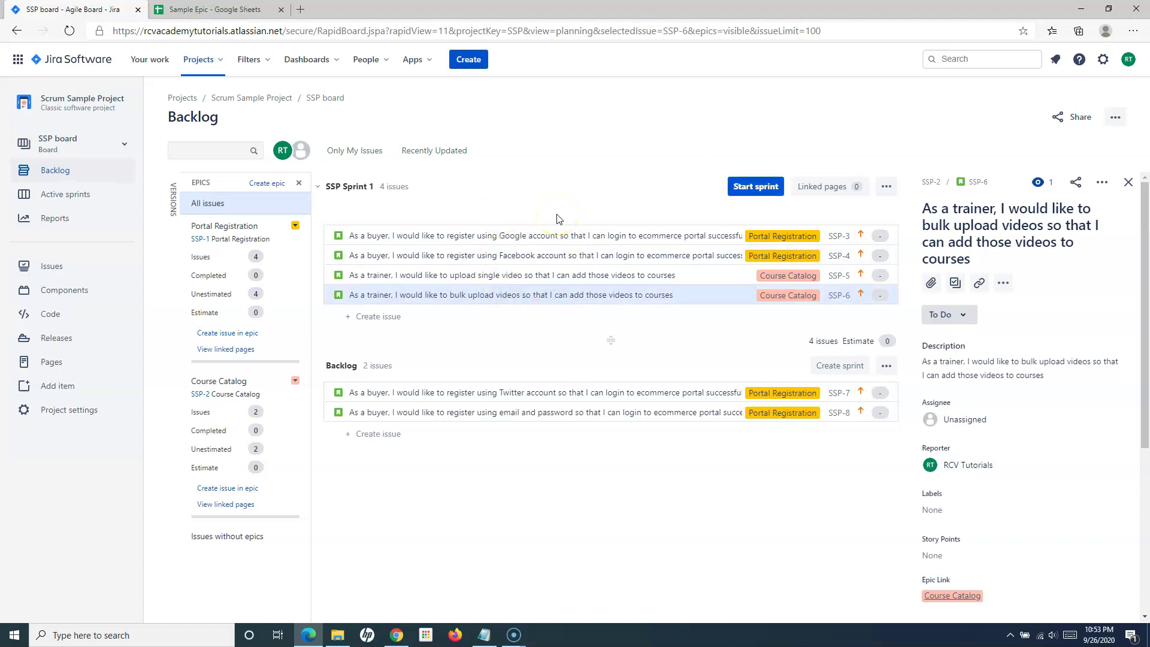
# - Begin starting SSP Sprint 1 with its four stories and set the sprint duration to 2 weeks
pyautogui.click(755, 186)
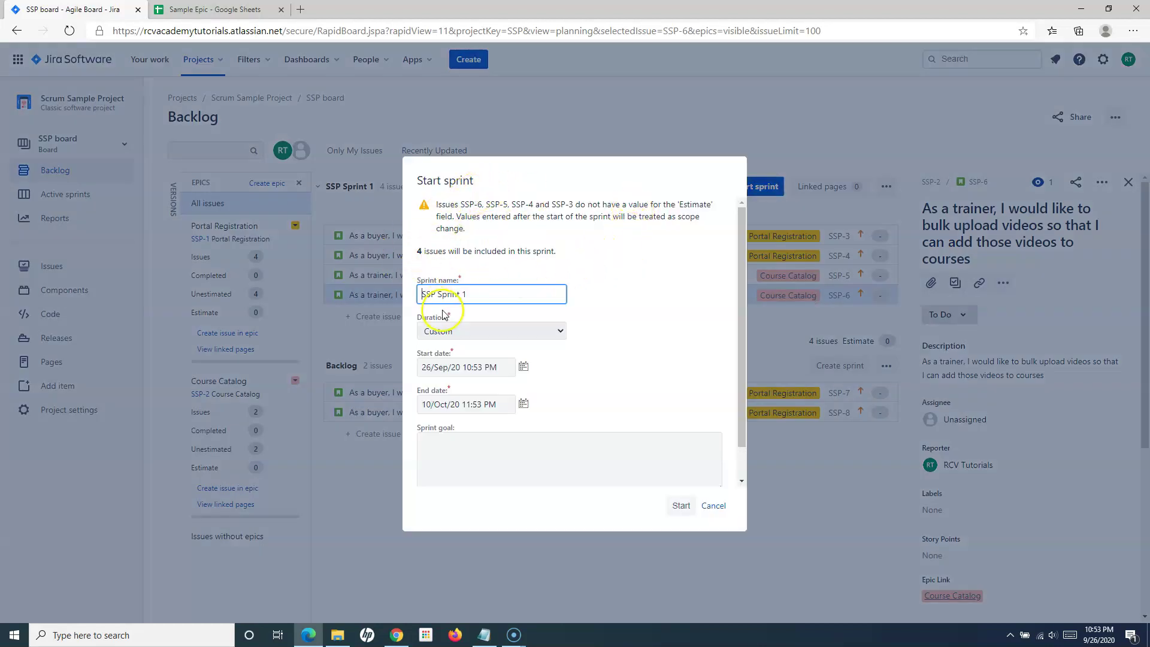
pyautogui.click(443, 292)
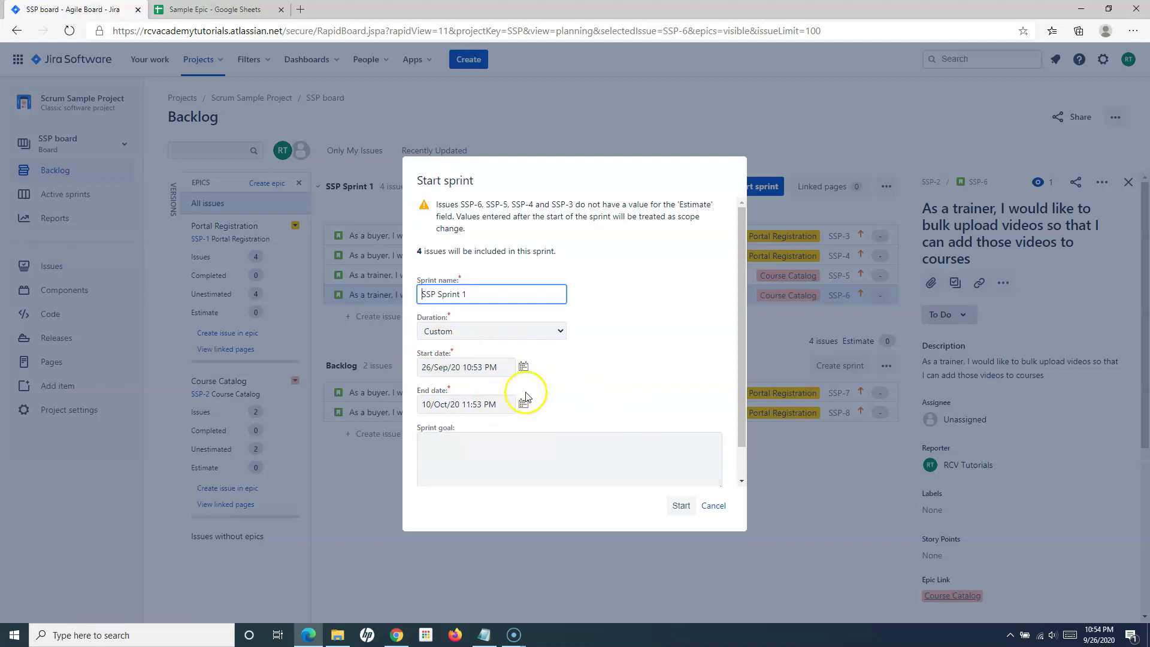
pyautogui.click(557, 333)
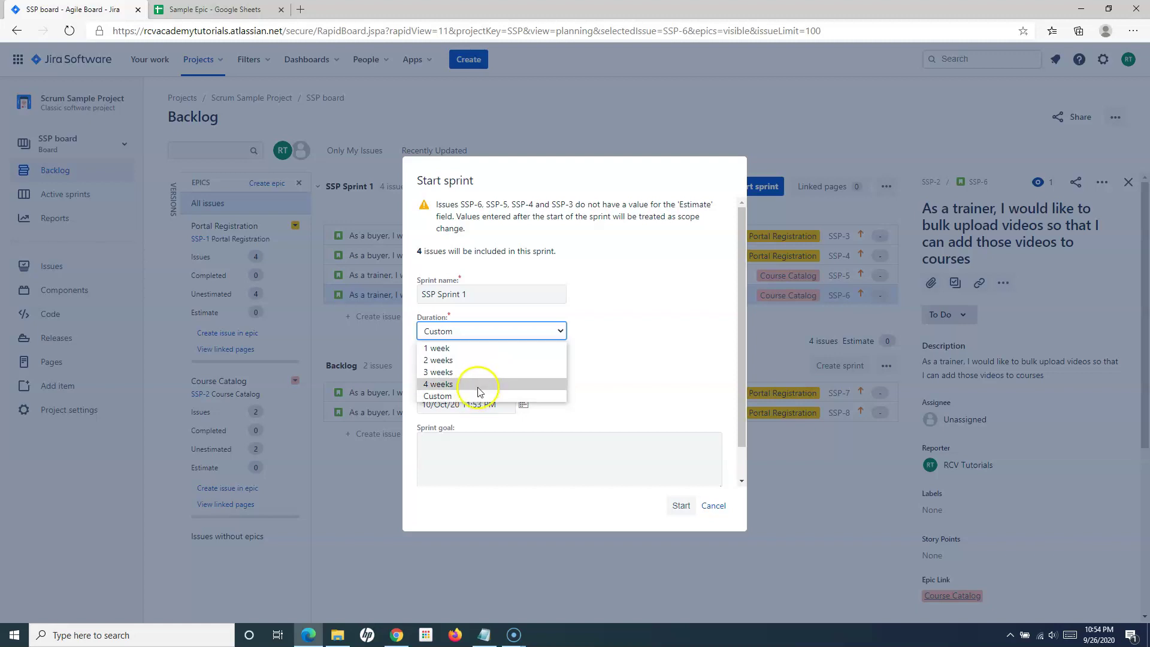
pyautogui.click(479, 361)
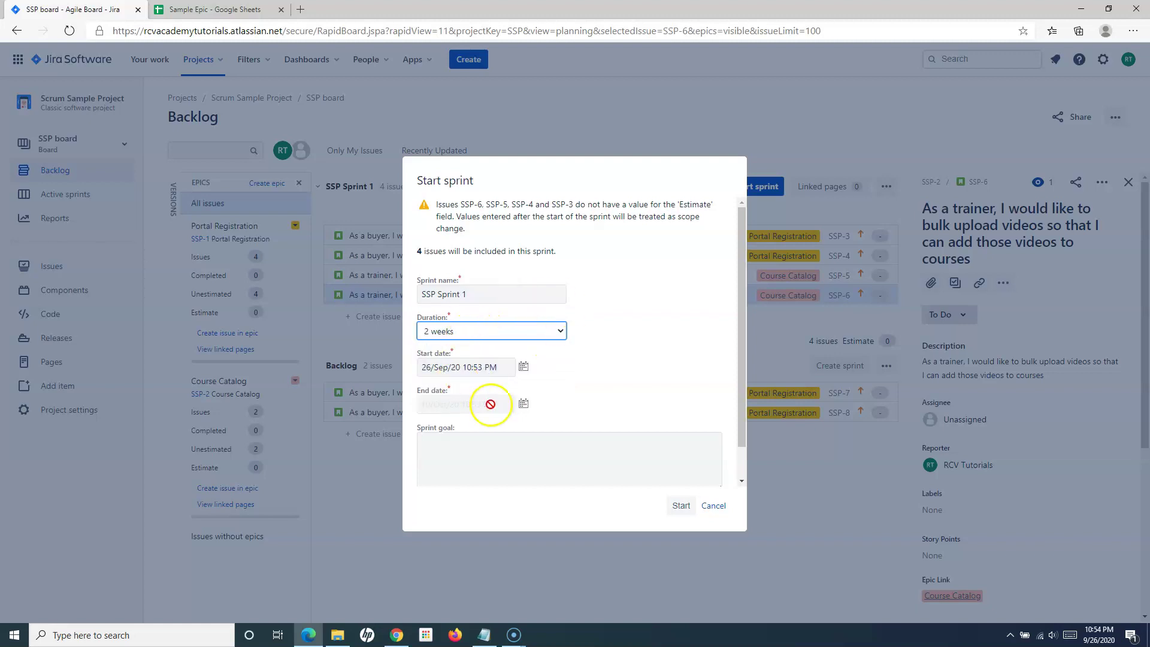
pyautogui.click(525, 333)
pyautogui.click(439, 396)
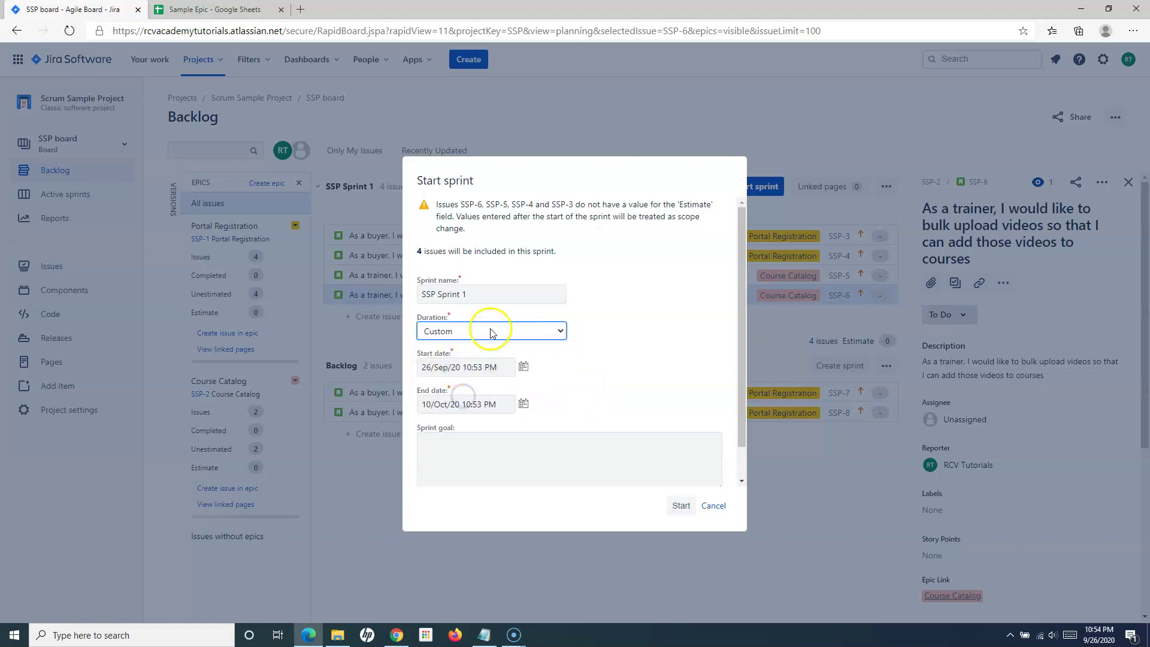
pyautogui.click(522, 331)
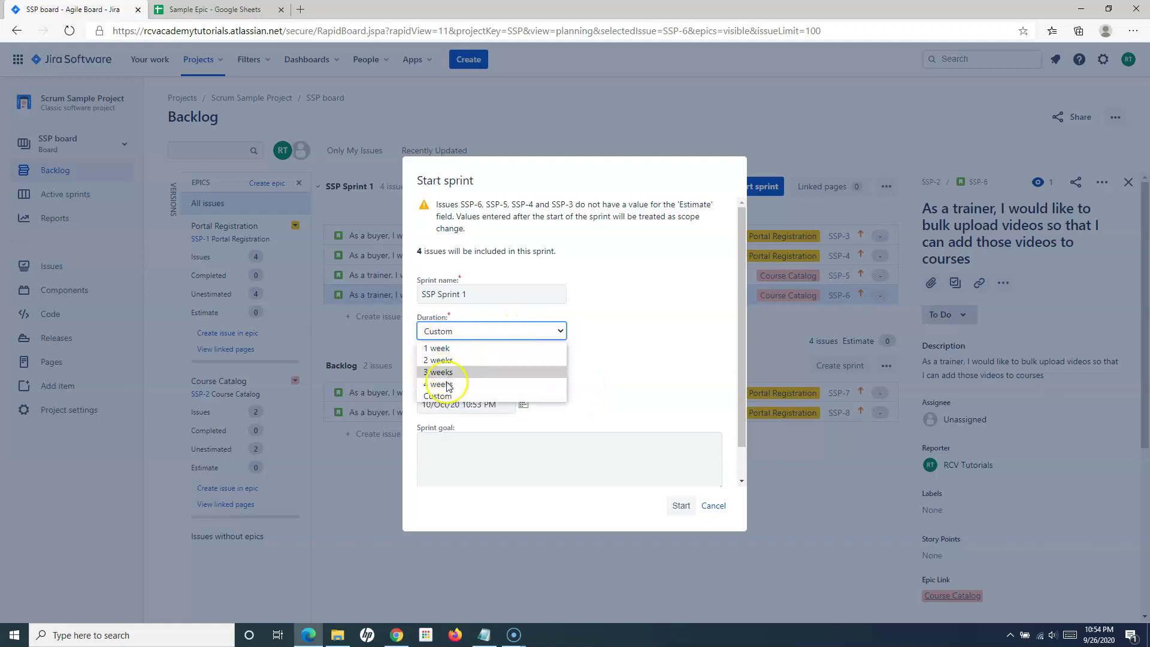
pyautogui.click(439, 360)
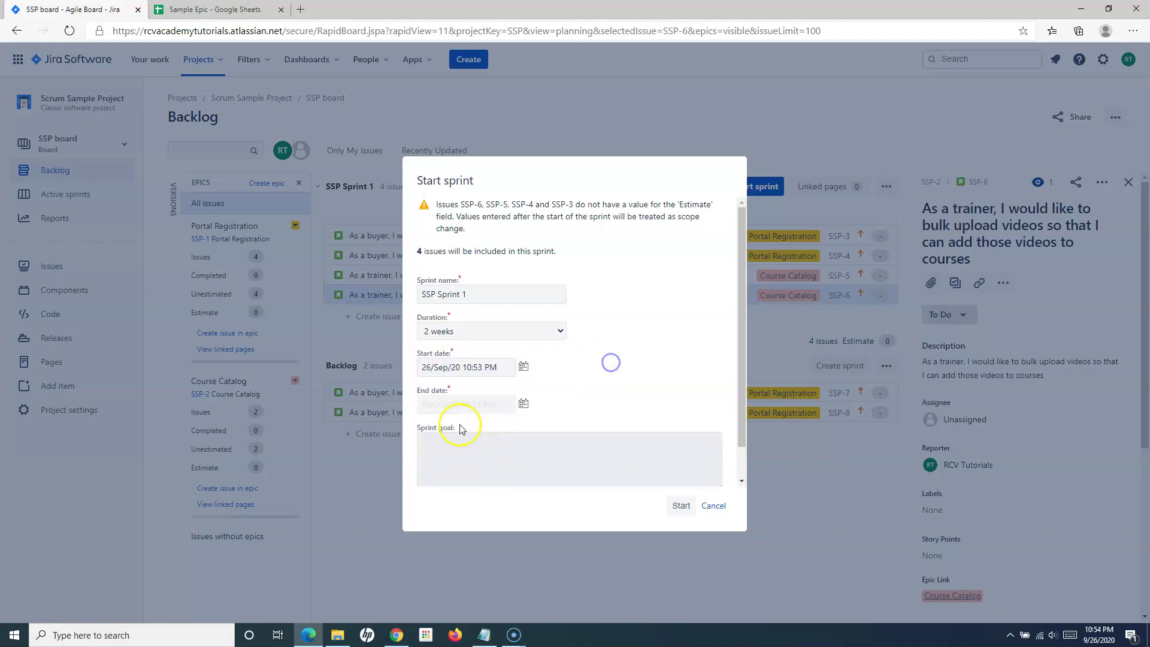
# - Leave the sprint goal blank and start SSP Sprint 1
pyautogui.scroll(-1, 698, 455)
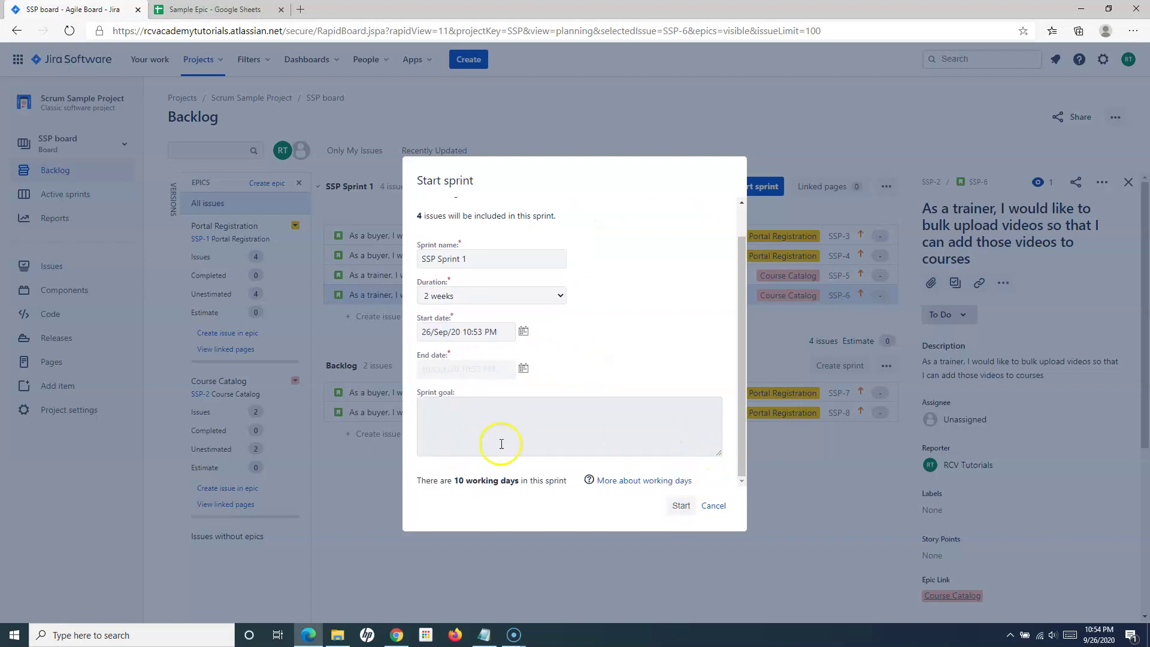
pyautogui.click(485, 422)
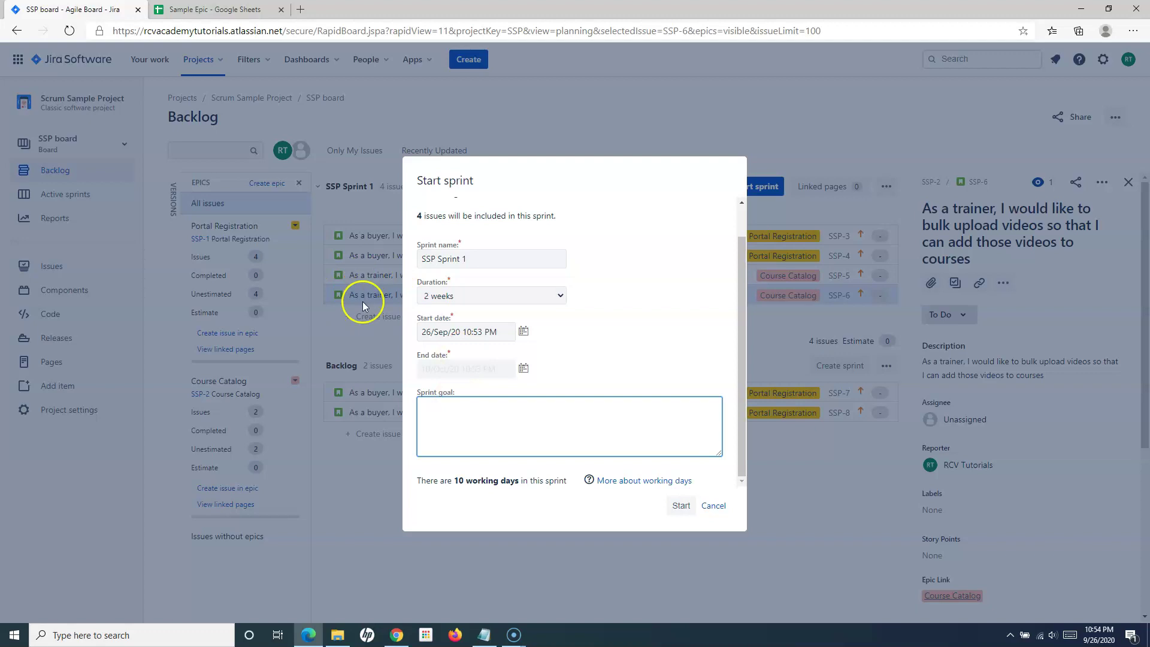
pyautogui.click(539, 513)
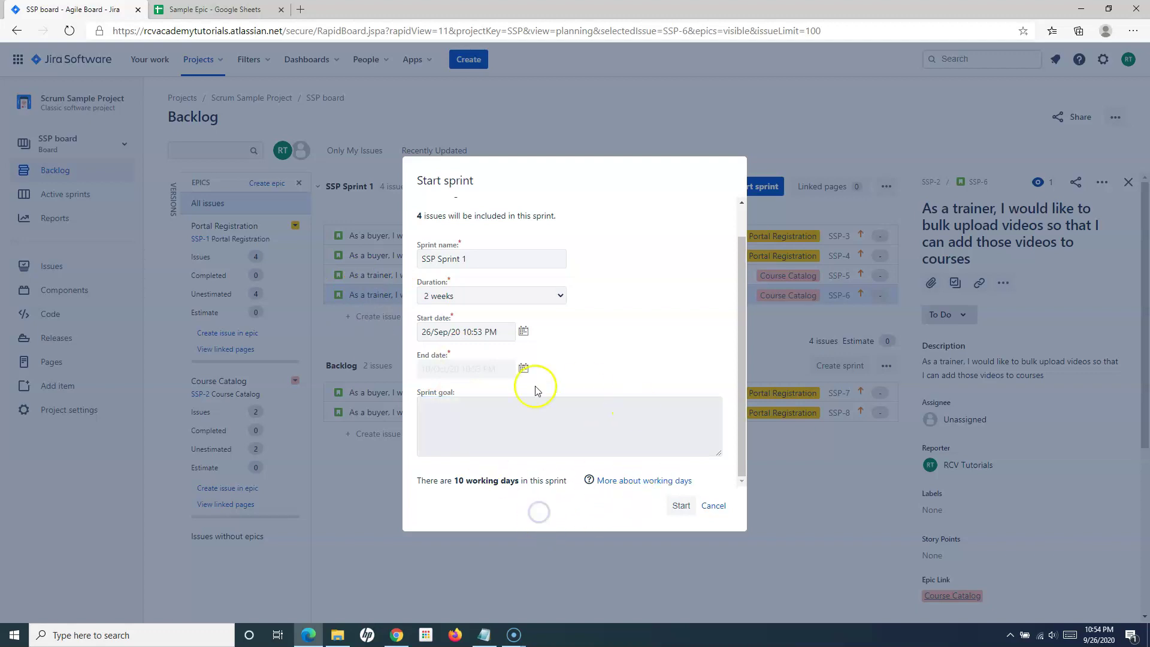
pyautogui.click(680, 507)
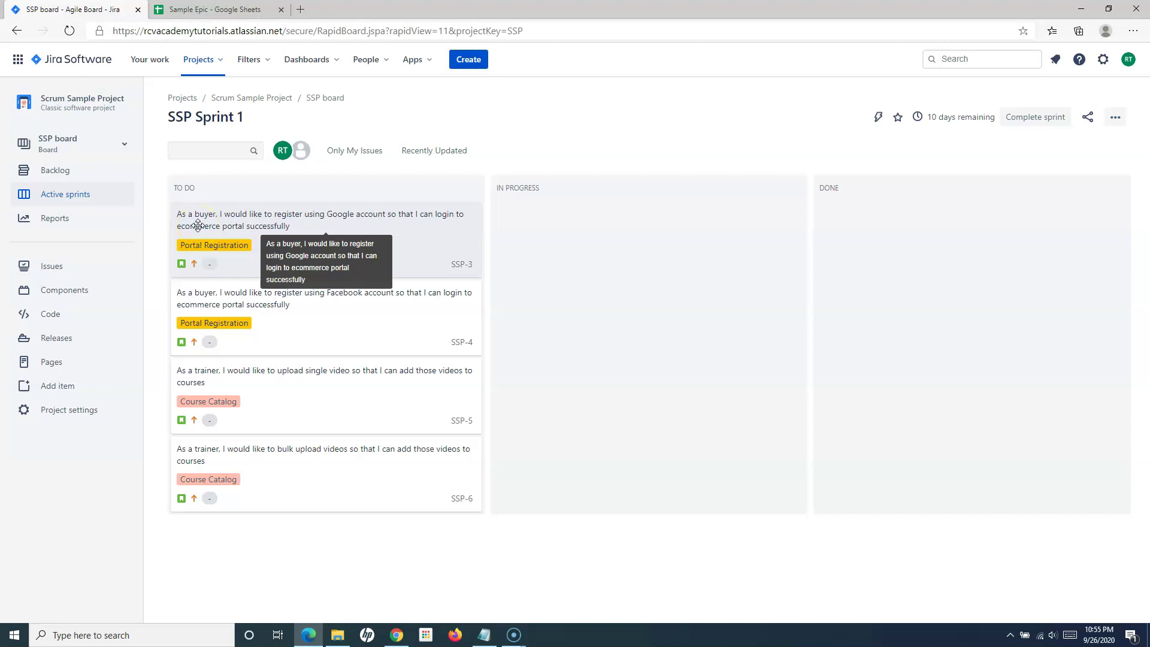
# - Open the backlog of the NextGen Scrum Sample project from the list of all projects
pyautogui.click(67, 114)
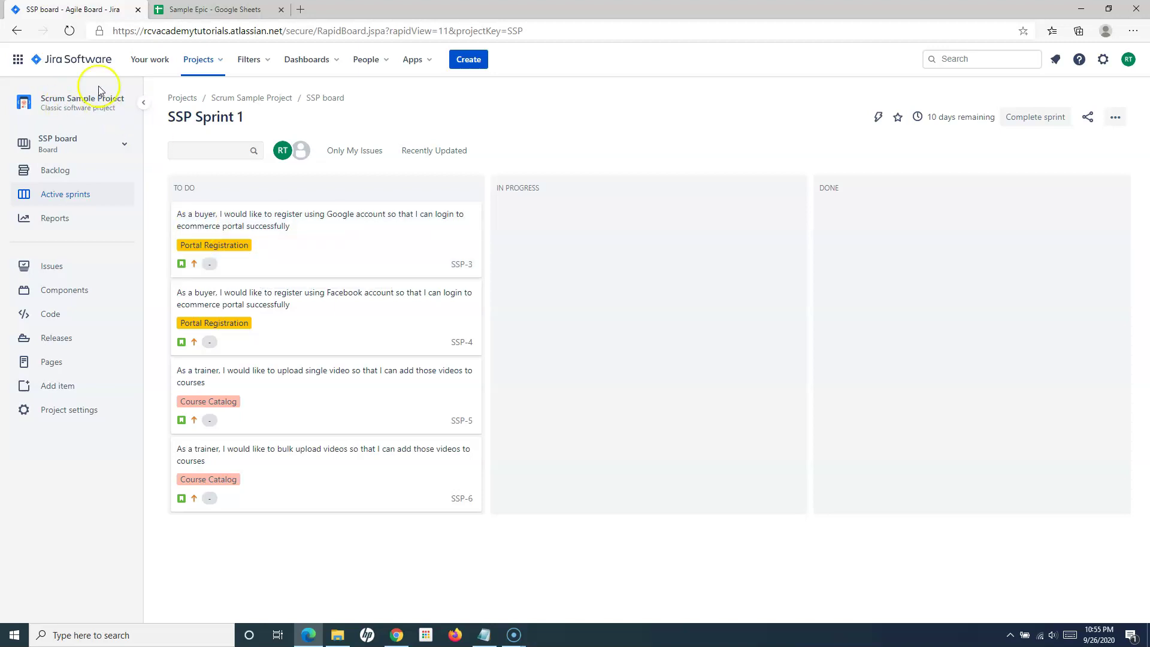
pyautogui.click(81, 59)
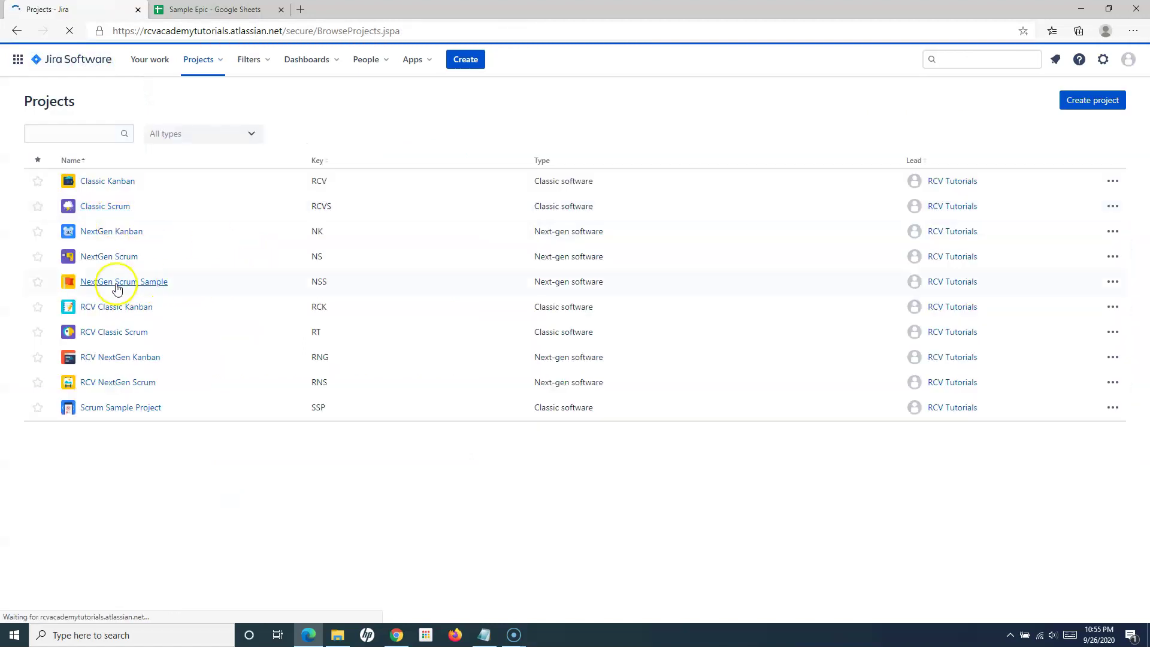
pyautogui.click(115, 287)
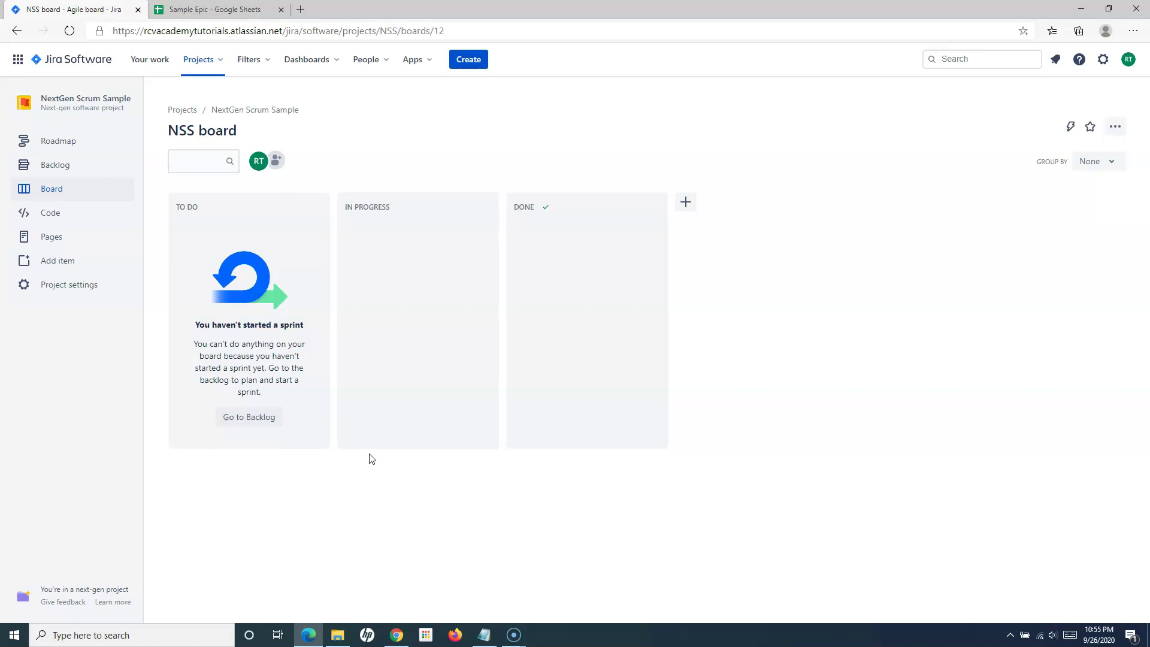
pyautogui.click(67, 169)
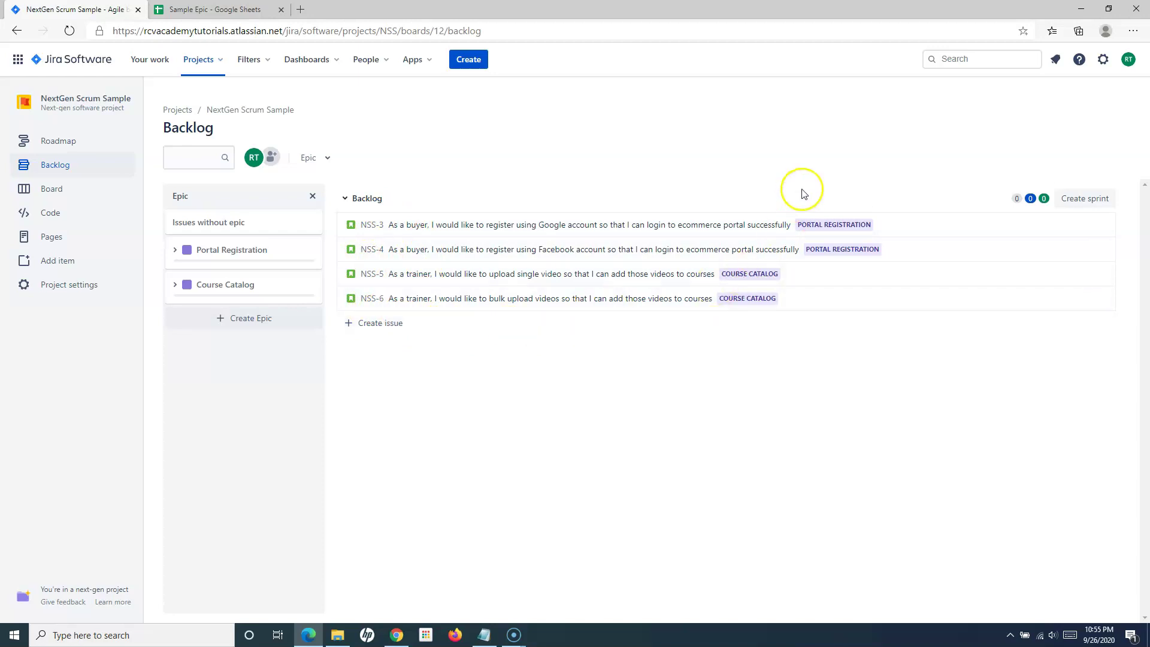
# - Create a sprint and move the Google registration story (NSS-3) and the single-video upload story (NSS-5) from the backlog into it
pyautogui.click(1084, 198)
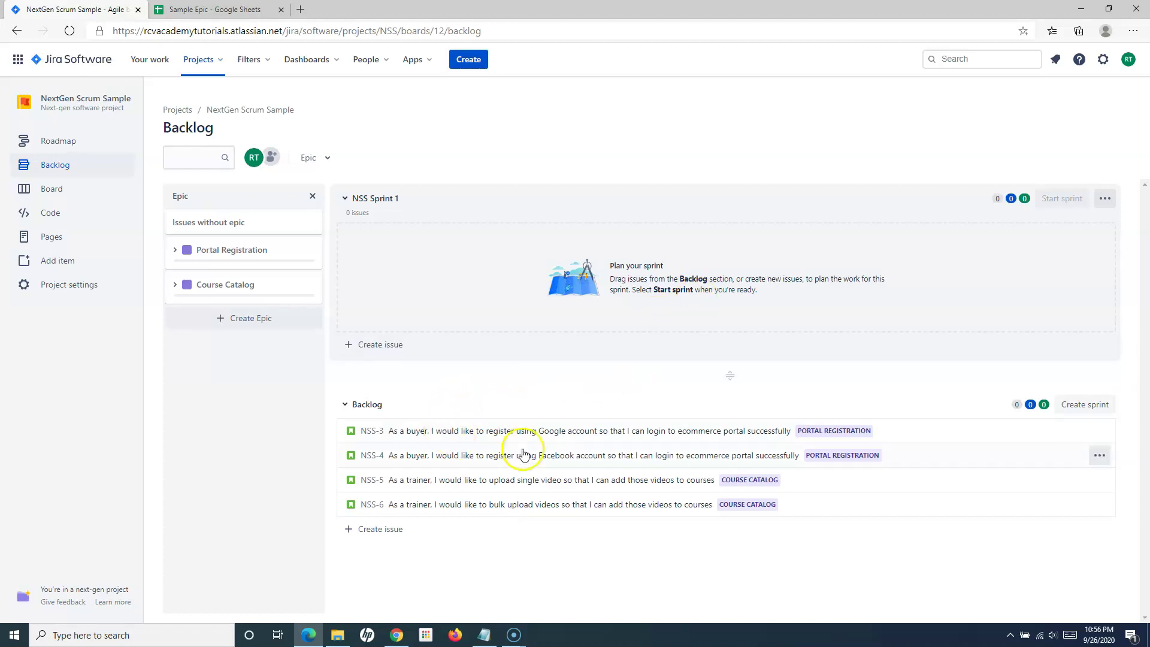
pyautogui.moveTo(498, 435); pyautogui.dragTo(499, 240)
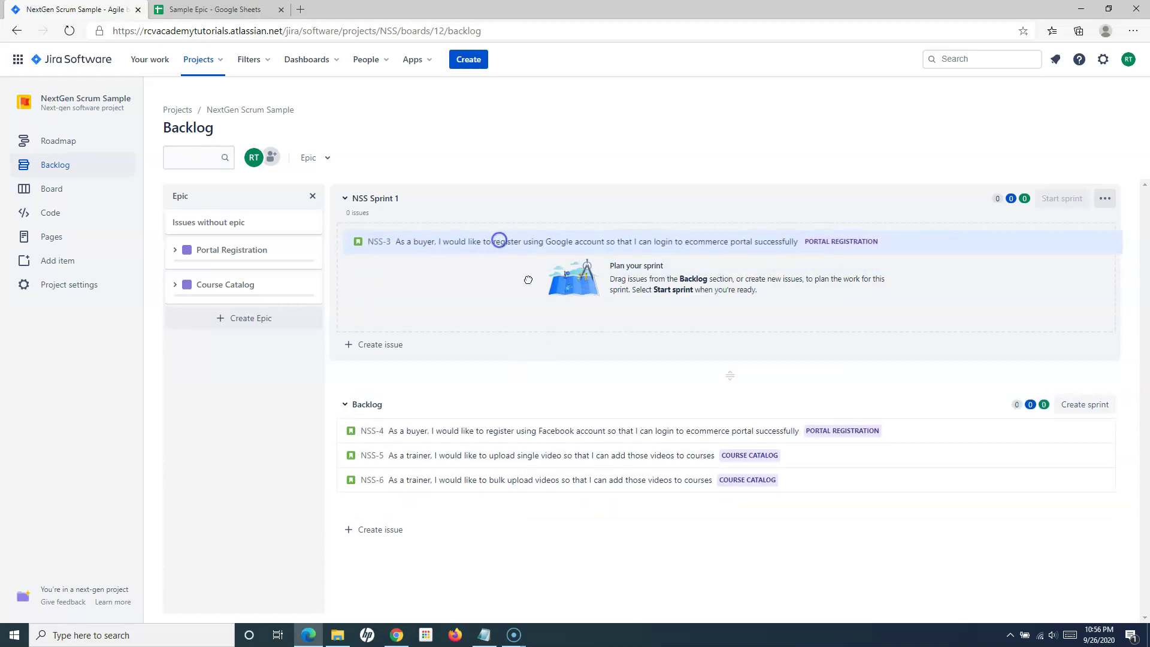
pyautogui.moveTo(503, 369); pyautogui.dragTo(514, 259)
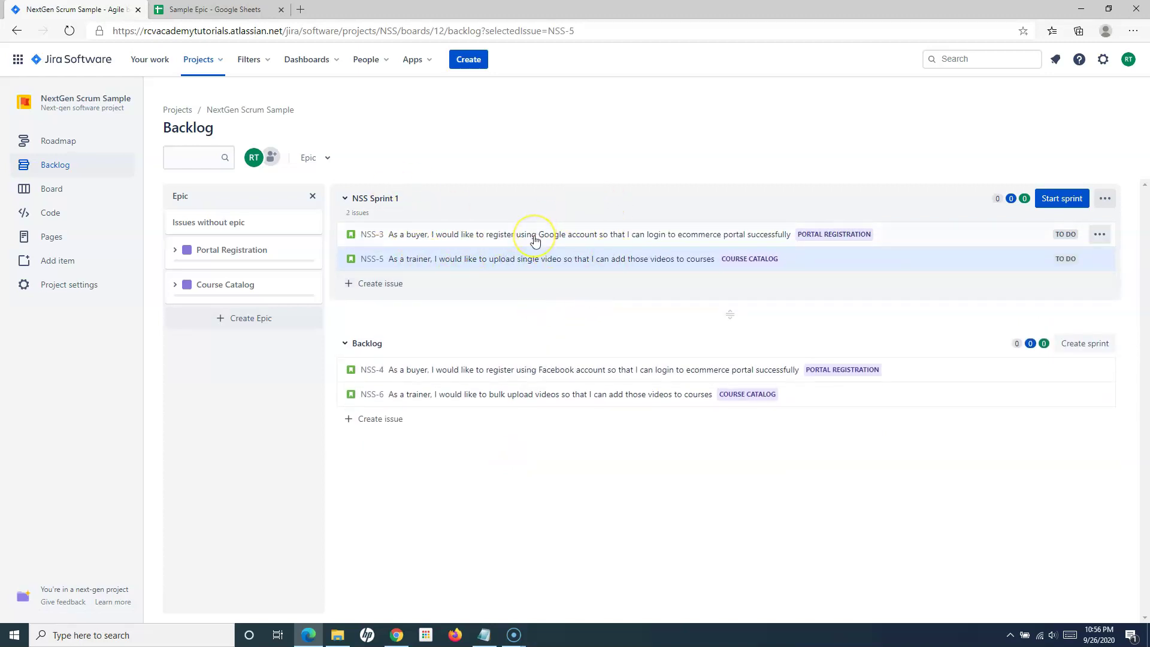
pyautogui.click(609, 239)
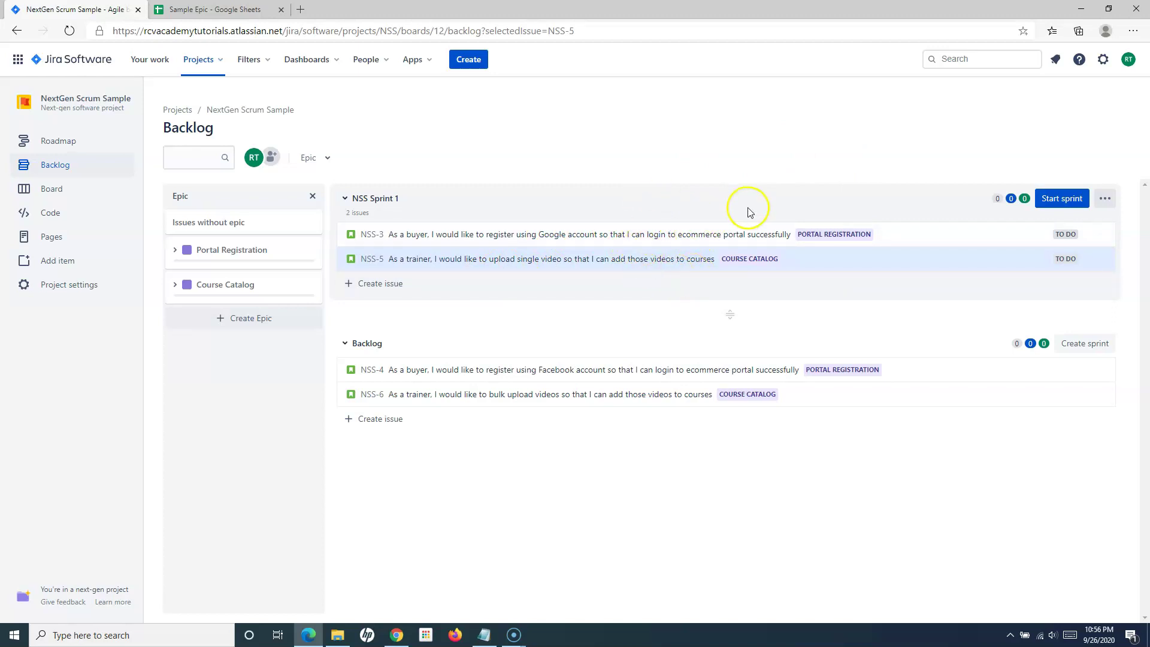
# - Start NSS Sprint 1 with the 2 weeks duration and no sprint goal, and check the remaining time on its board
pyautogui.click(1066, 205)
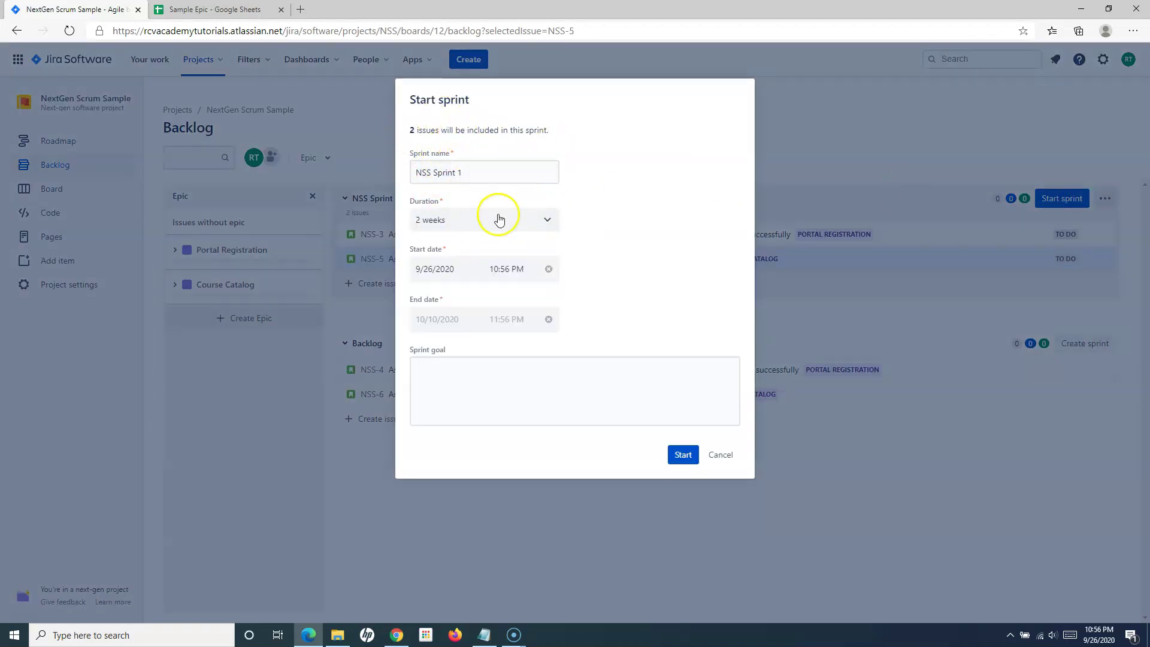
pyautogui.click(506, 174)
pyautogui.click(661, 227)
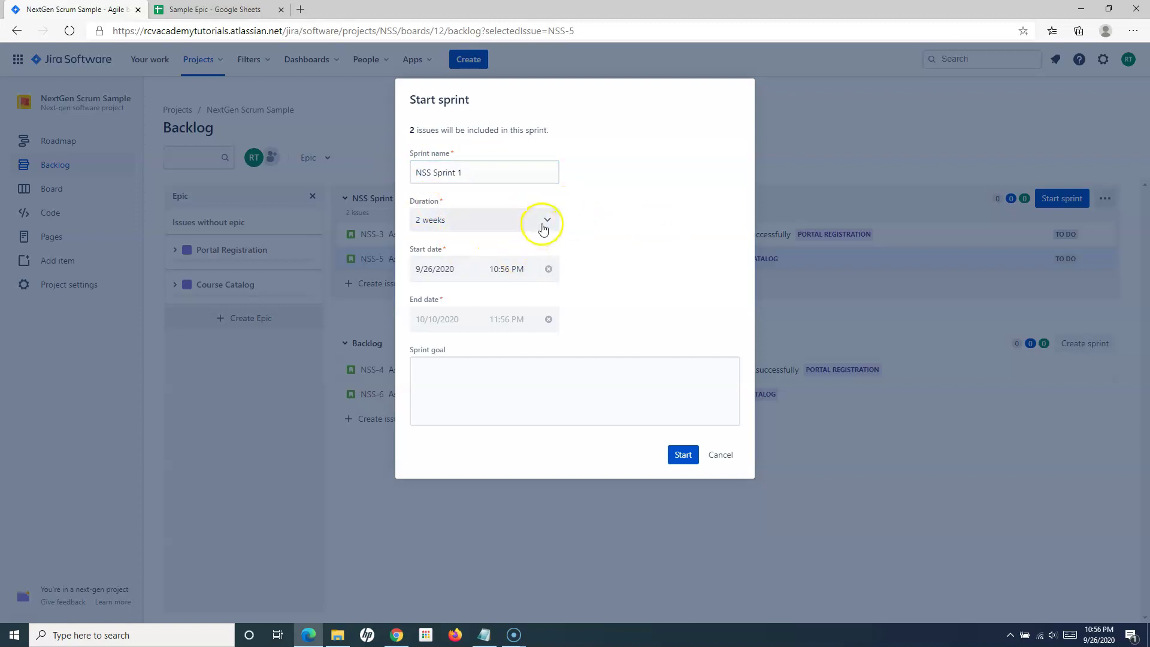
pyautogui.click(442, 378)
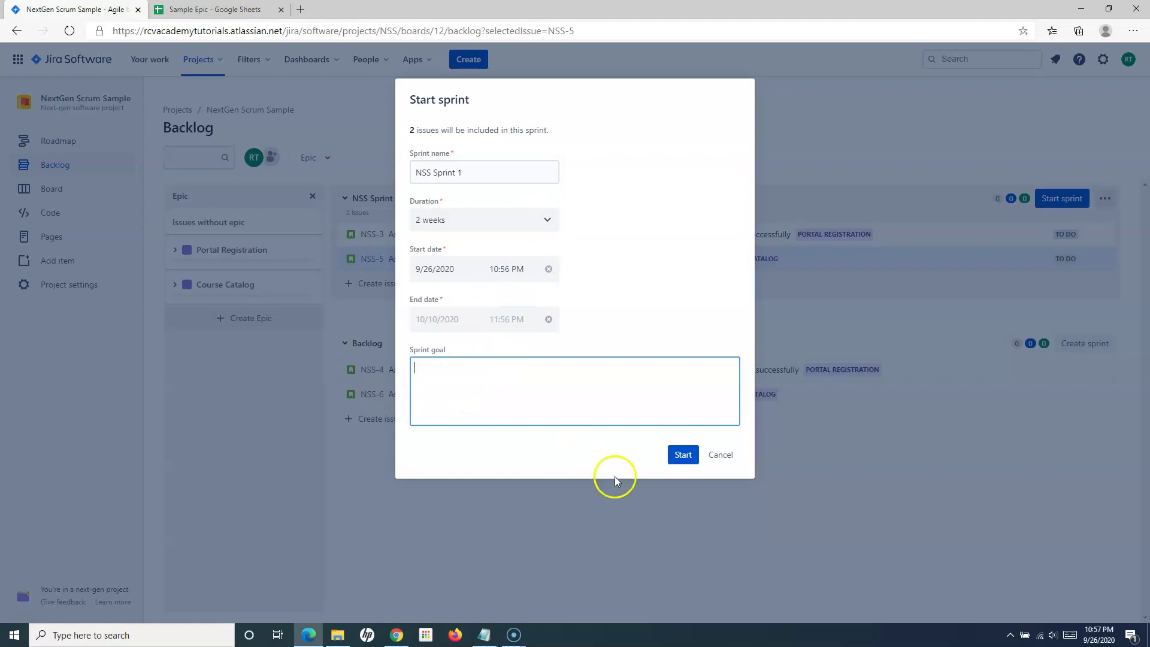
pyautogui.click(685, 459)
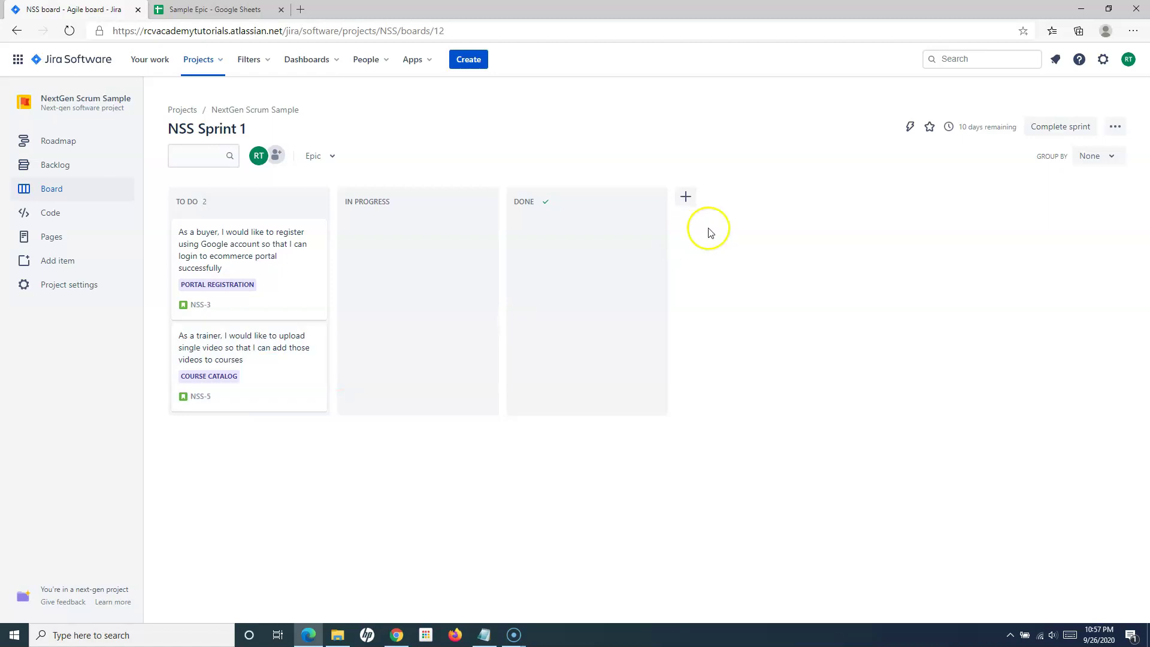
pyautogui.moveTo(958, 125)
pyautogui.moveTo(958, 125); pyautogui.dragTo(1017, 129)
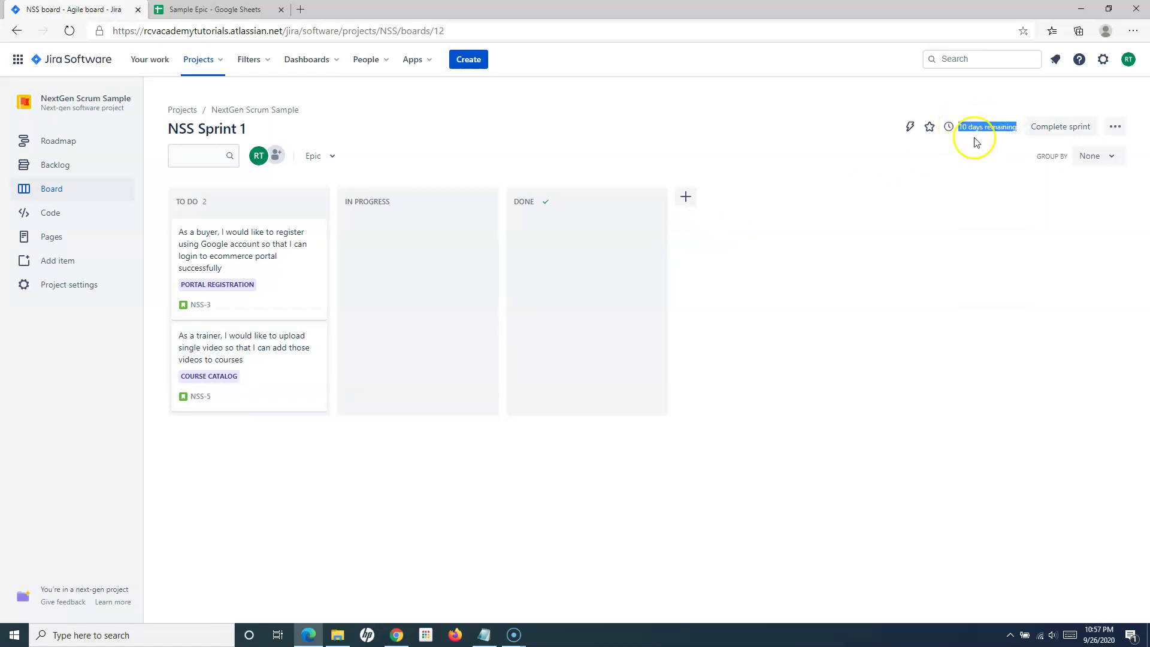